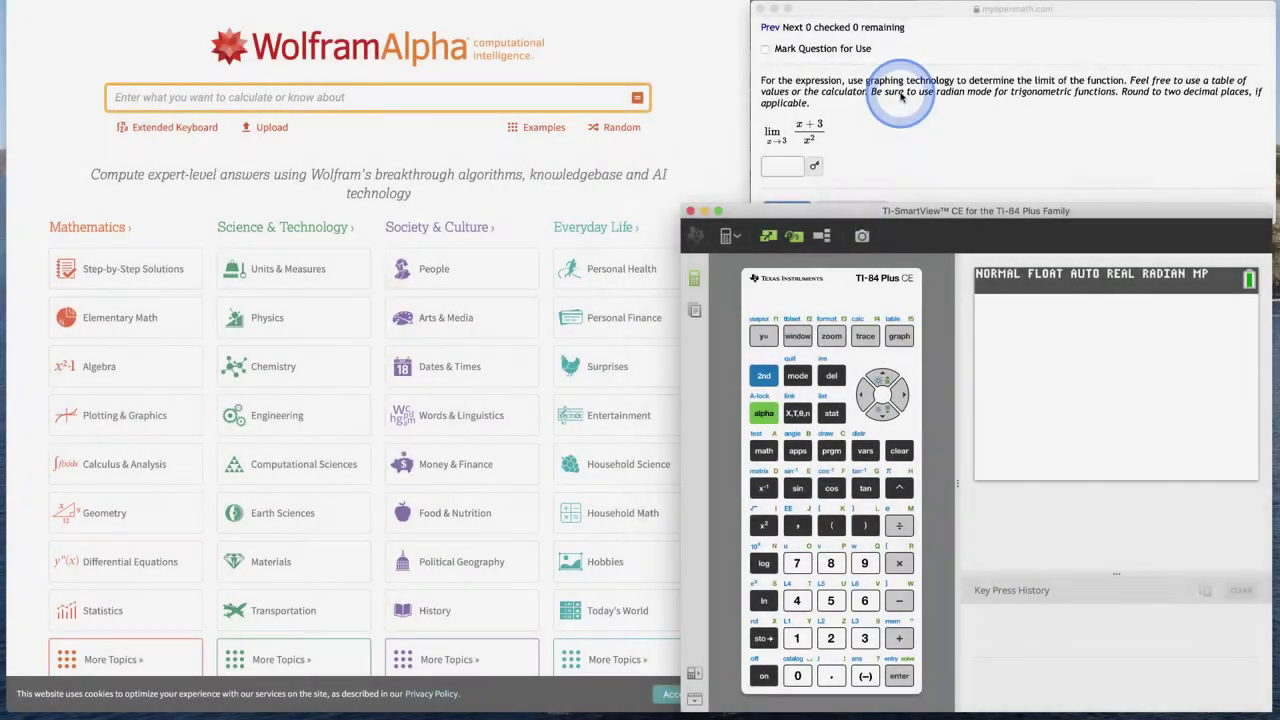
Look over the homework, Wolfram Alpha and calculator windows, ending in the Wolfram Alpha query box
click(922, 12)
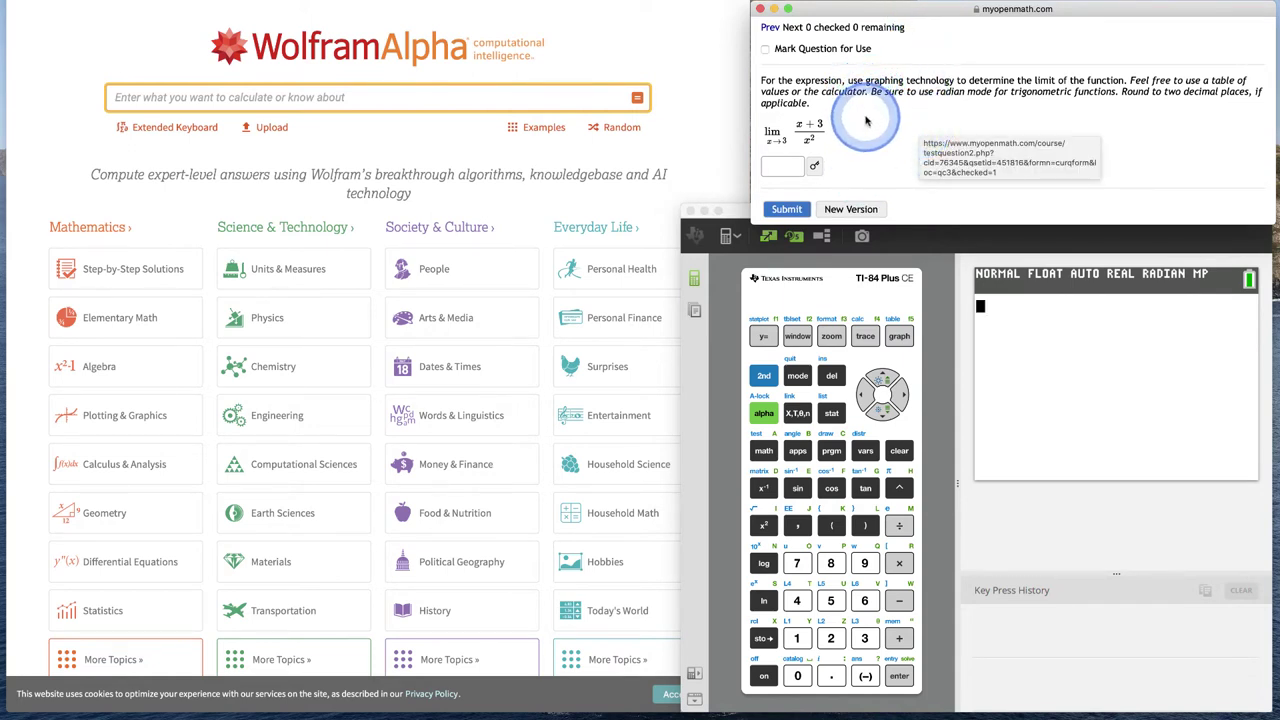
click(663, 143)
click(835, 117)
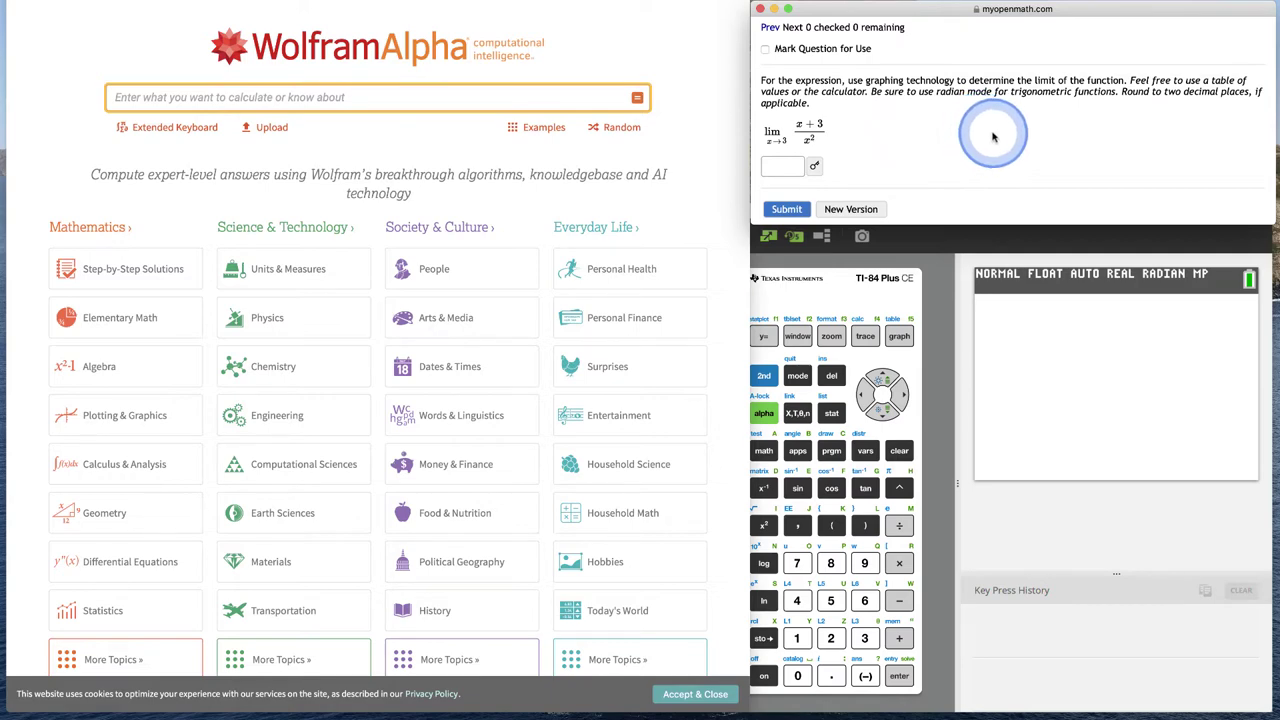
click(918, 260)
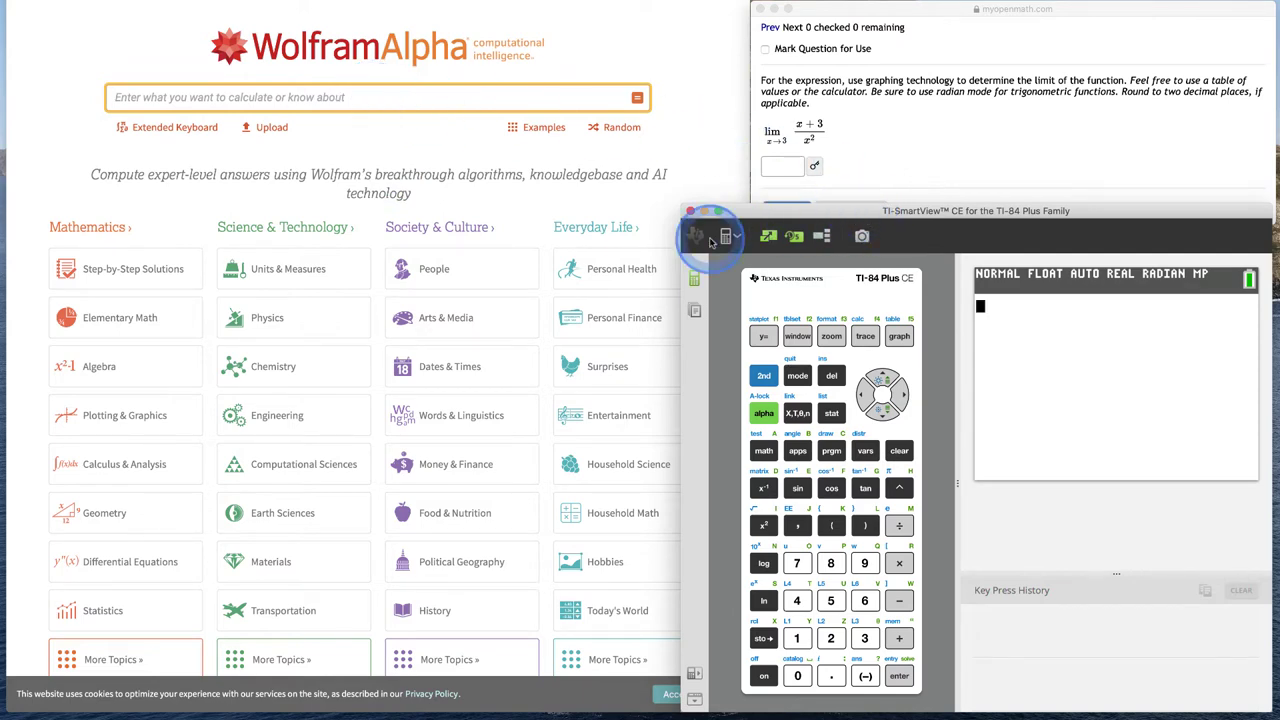
click(390, 120)
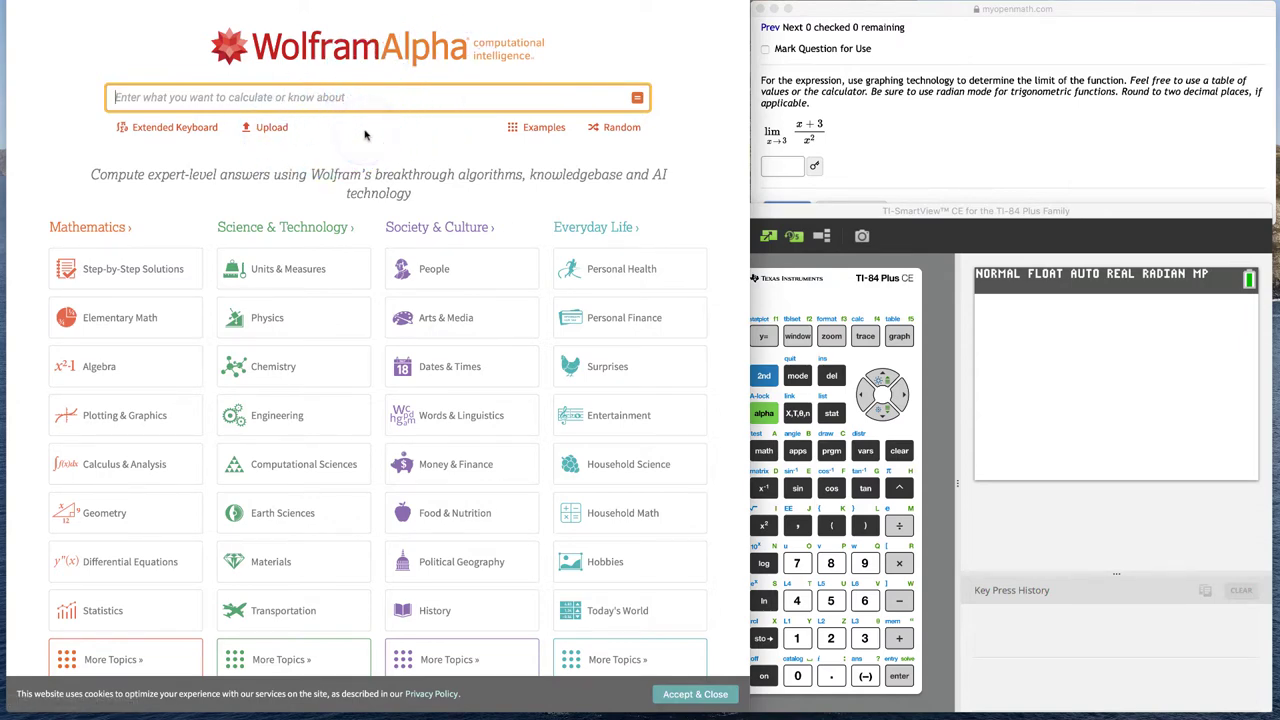
click(332, 104)
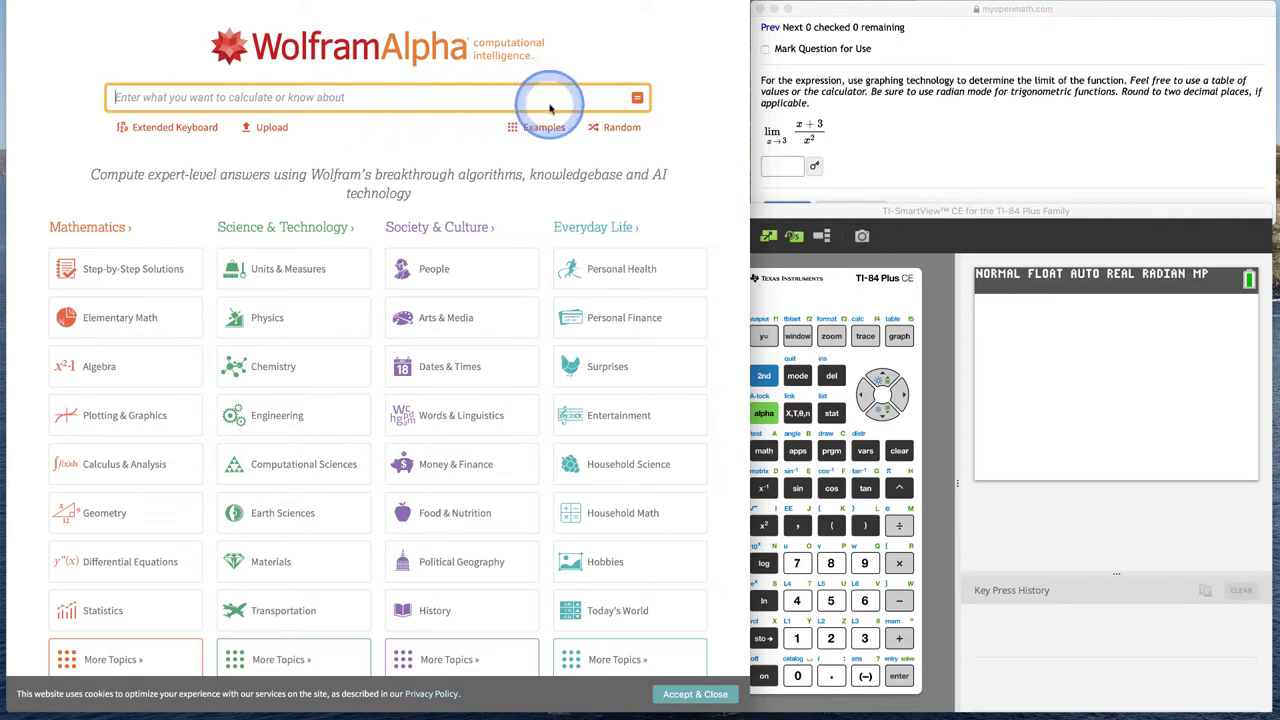
click(830, 115)
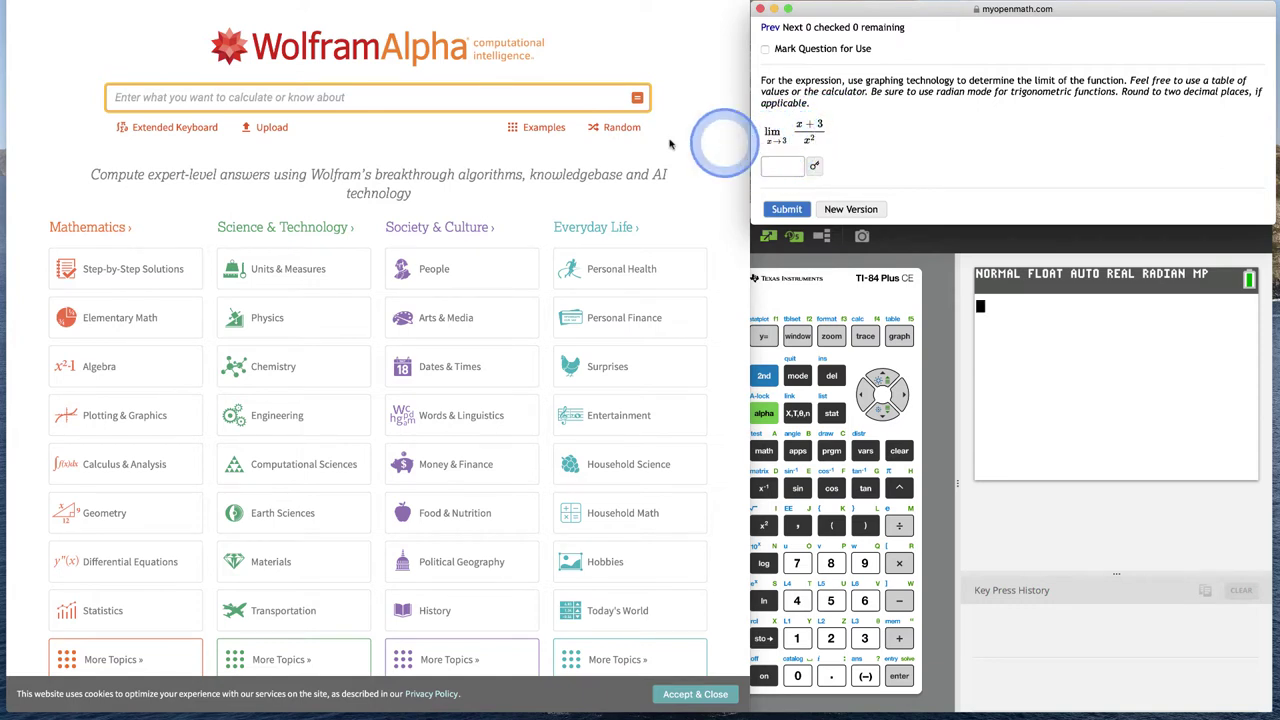
click(410, 97)
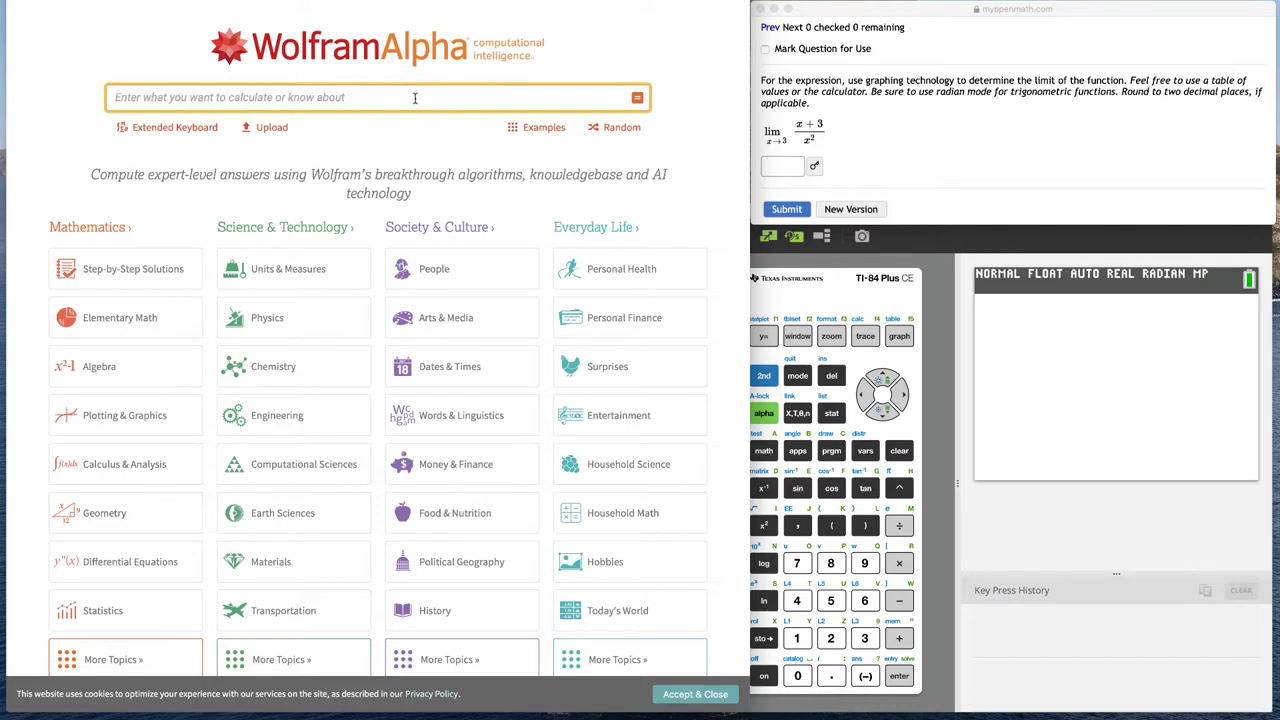
Type the query lim ((x+3)/x^2) as x->3 into Wolfram Alpha's search box
text(lim)
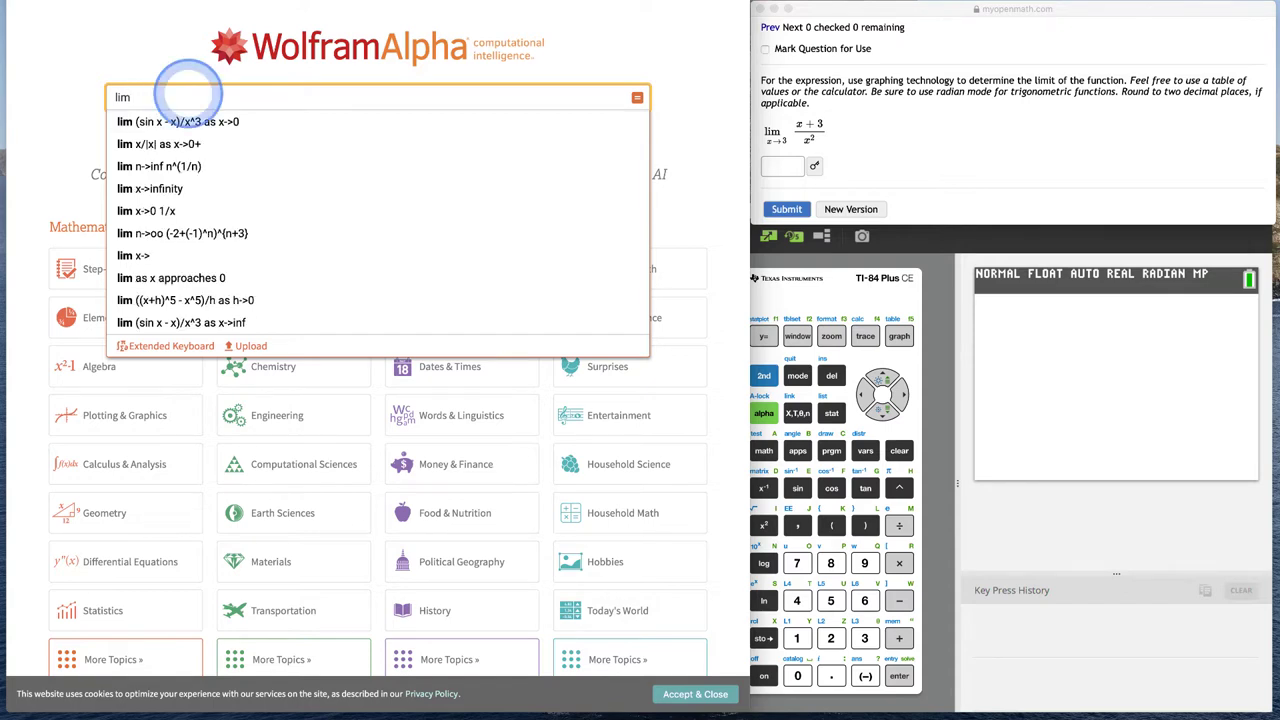
text(()
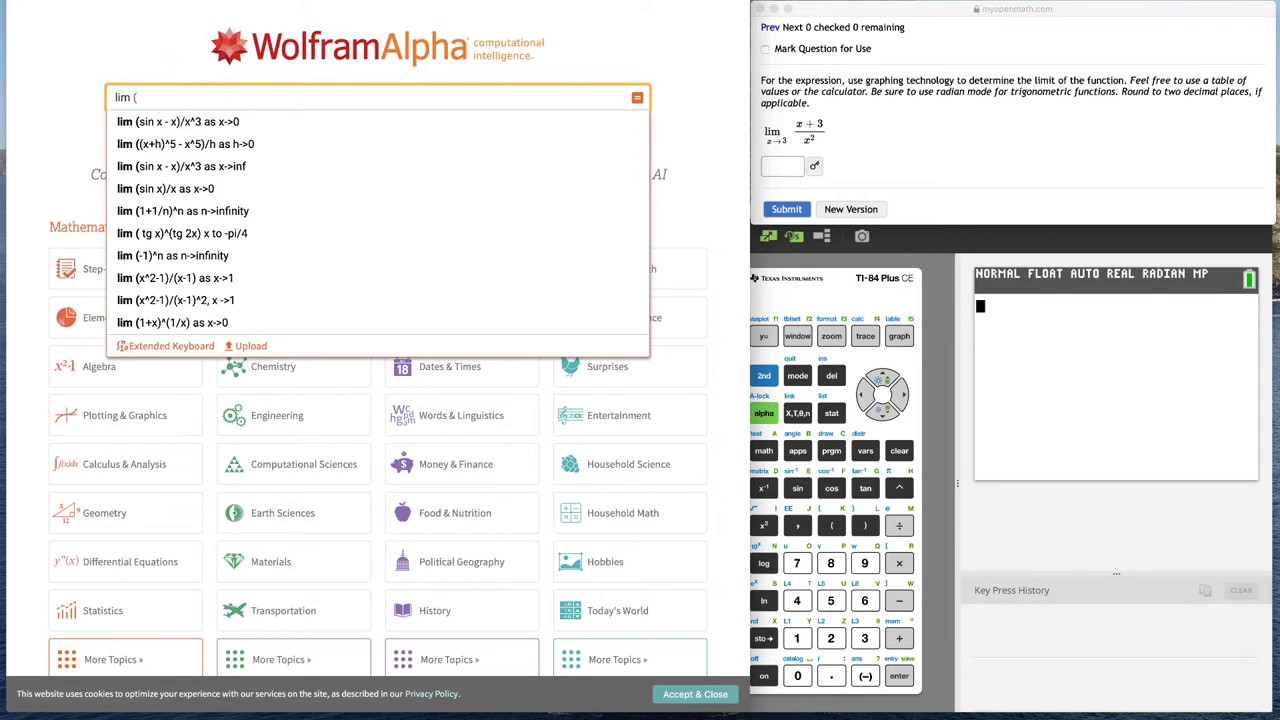
text((x+3)/x^2) as x-)
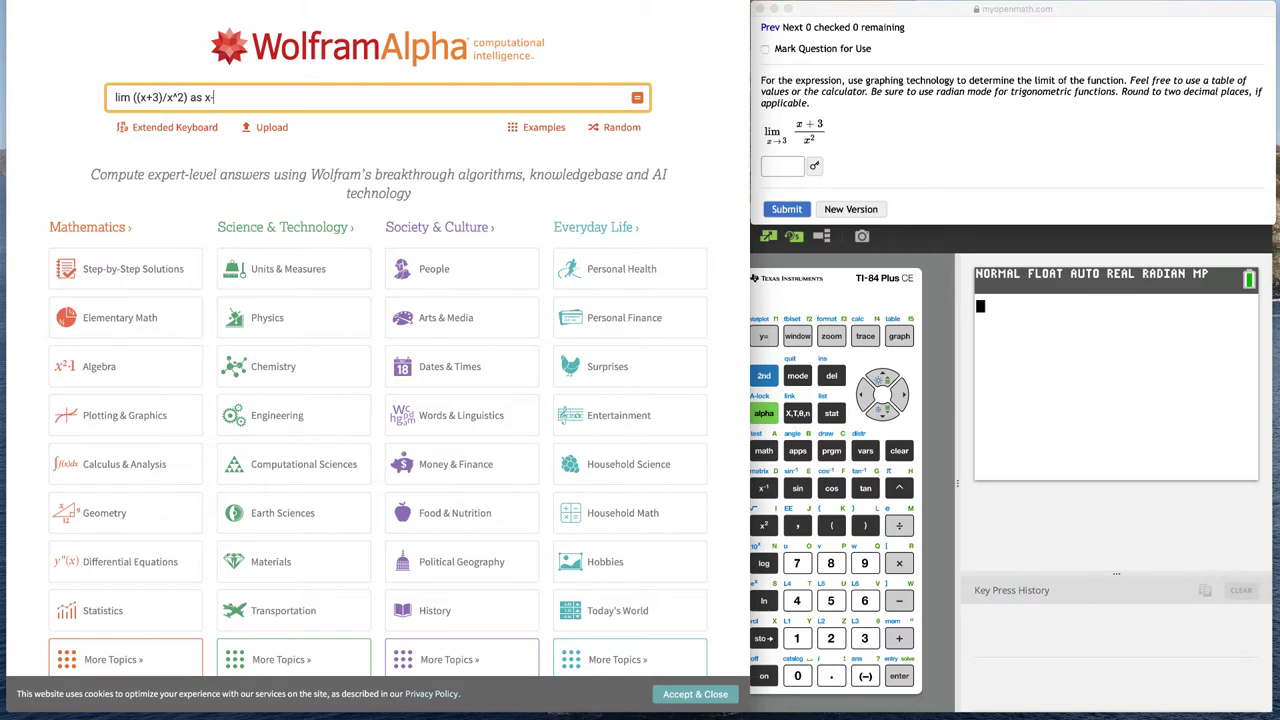
click(188, 92)
text(>3)
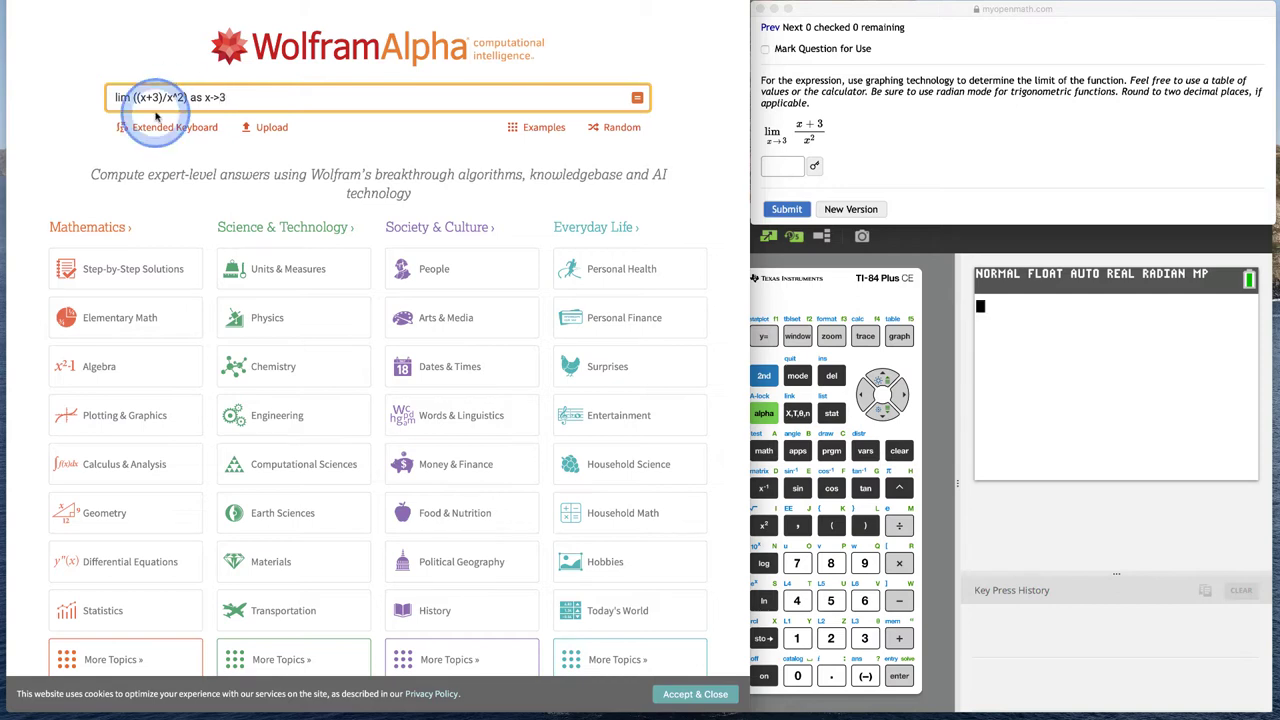
click(220, 97)
click(229, 98)
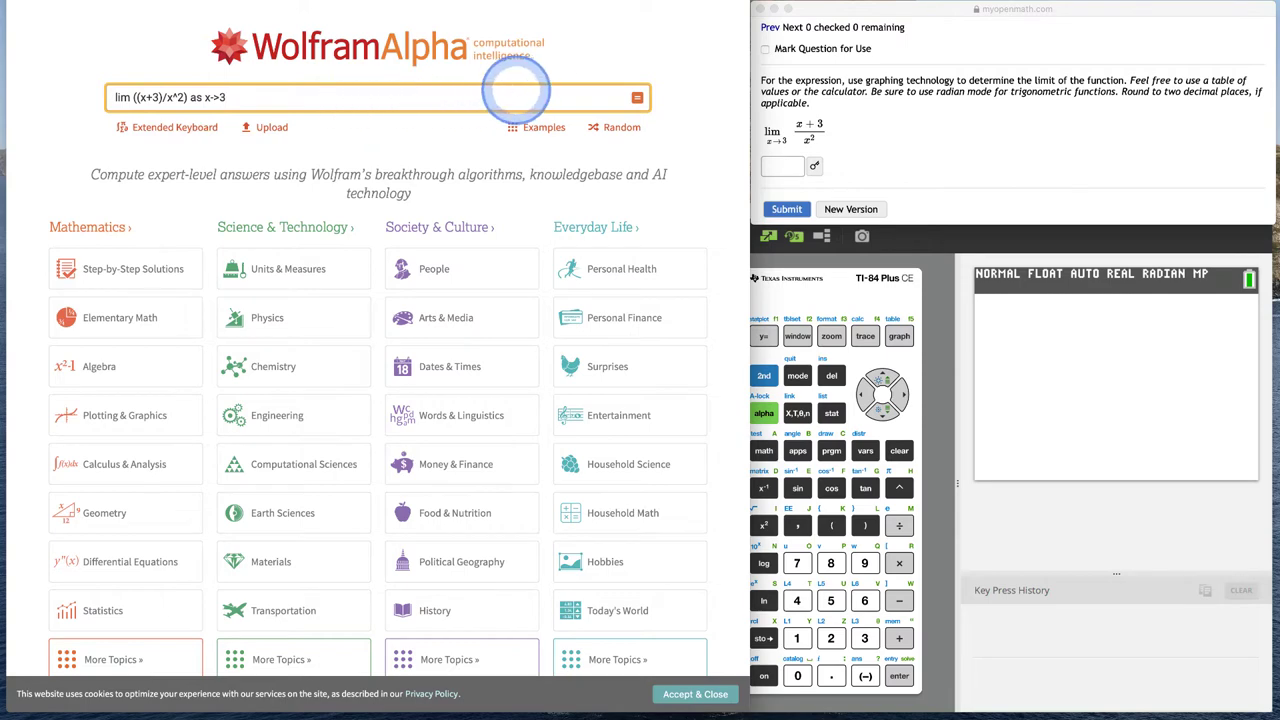
Compute the limit as 2/3 and show its approximate form, 0.666667
key(Return)
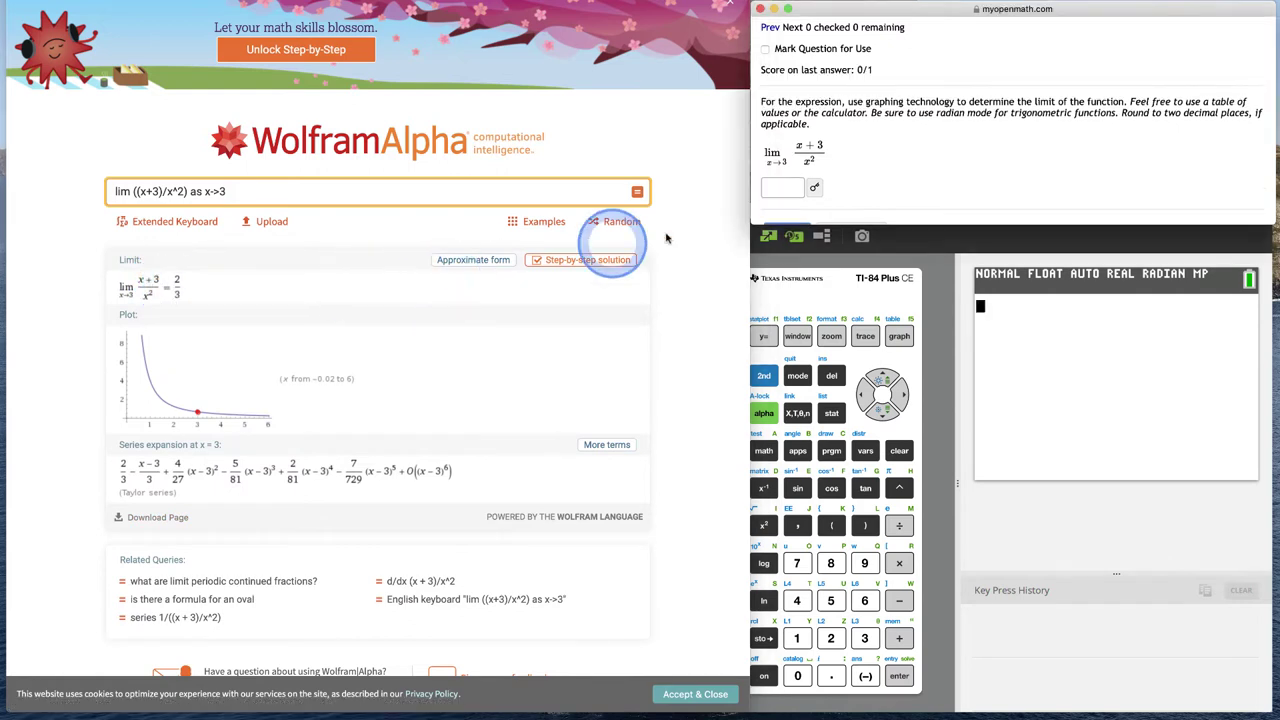
click(780, 189)
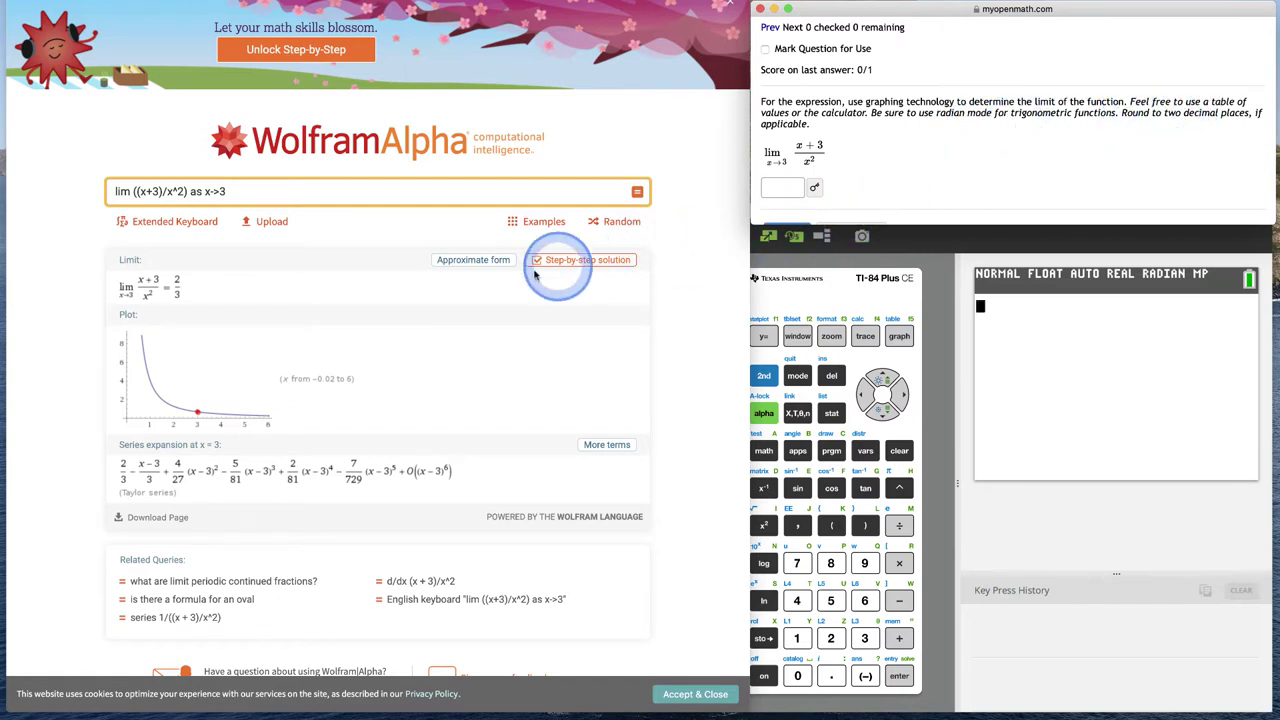
click(408, 254)
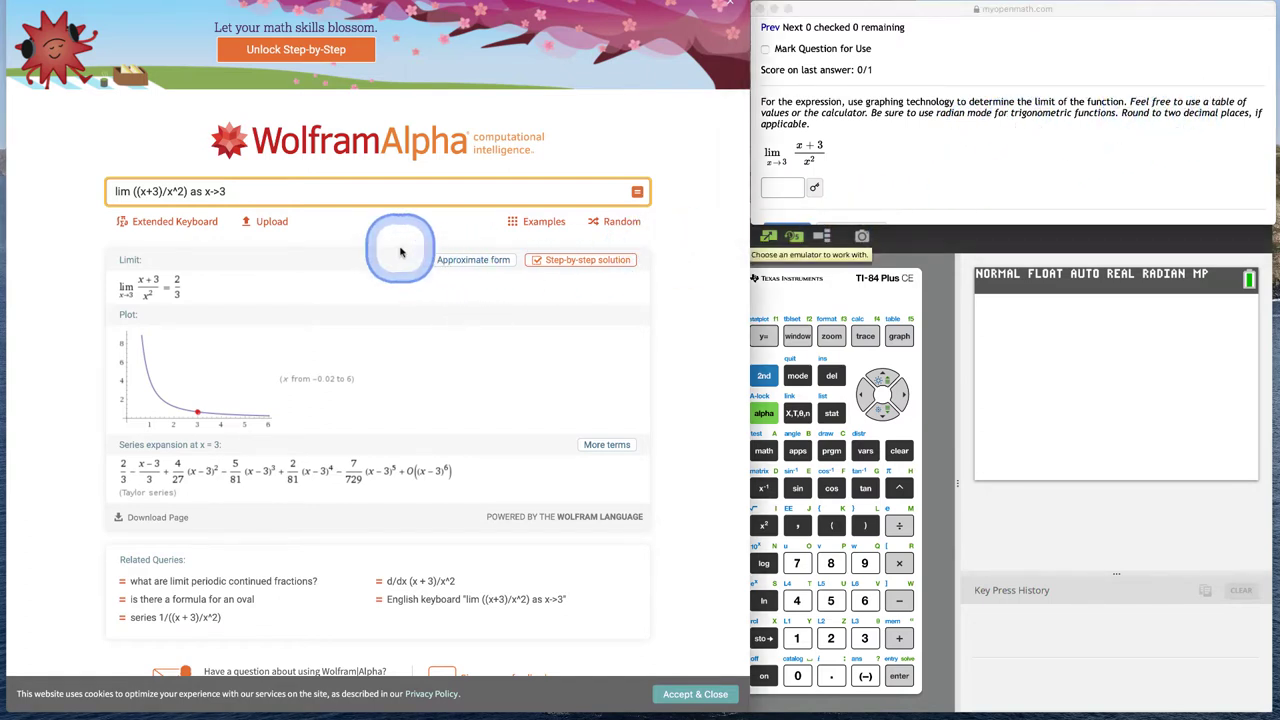
click(463, 260)
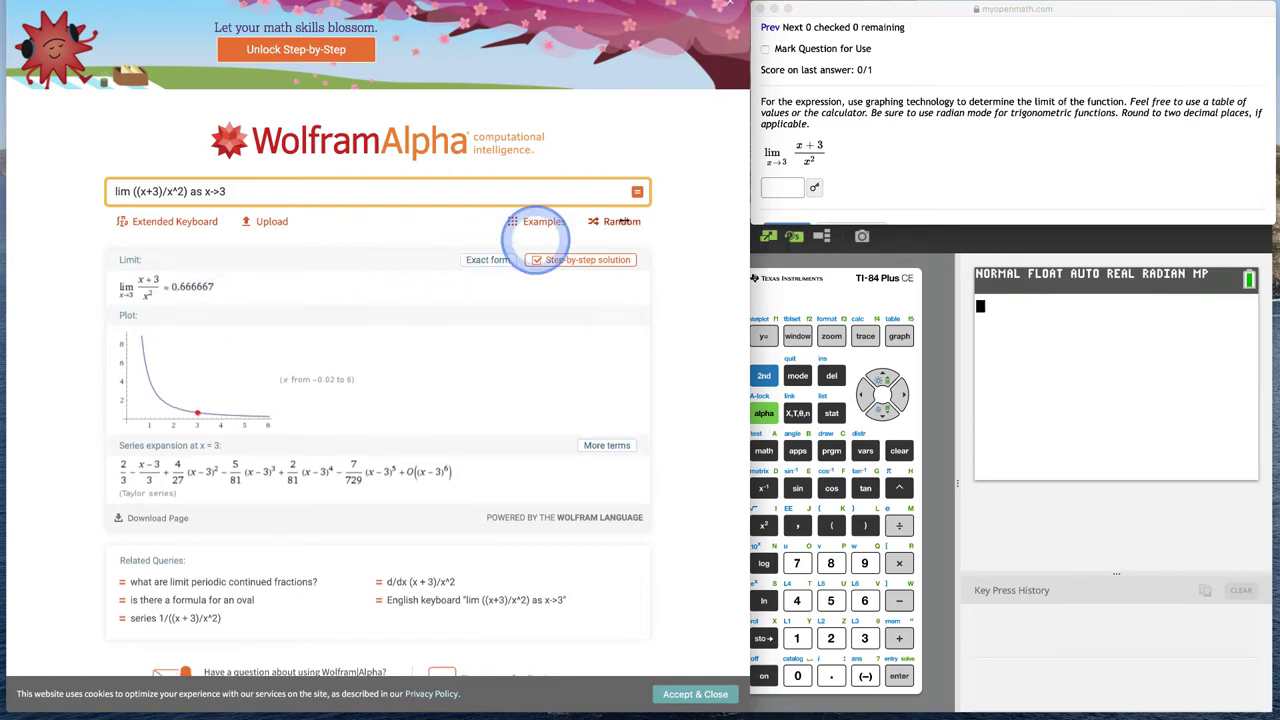
Submit 0.67 as the MyOpenMath limit answer, scoring 1/1, then bring the calculator forward
click(775, 185)
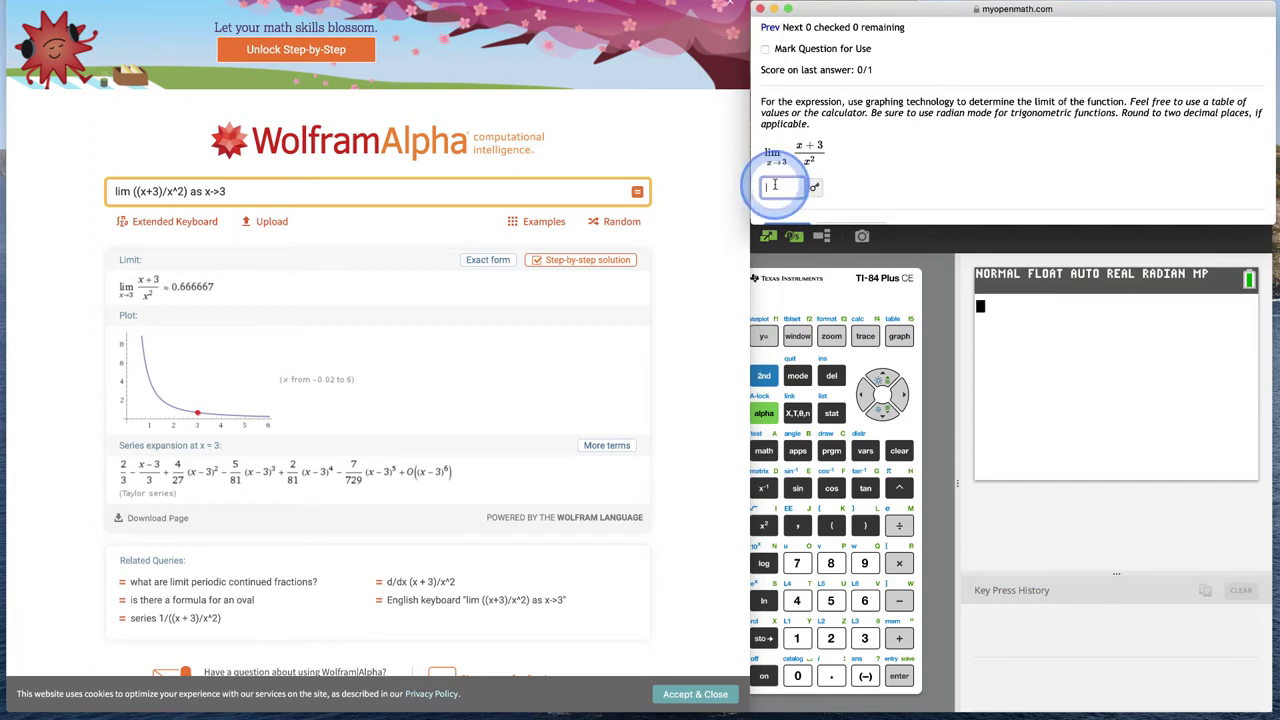
text(0)
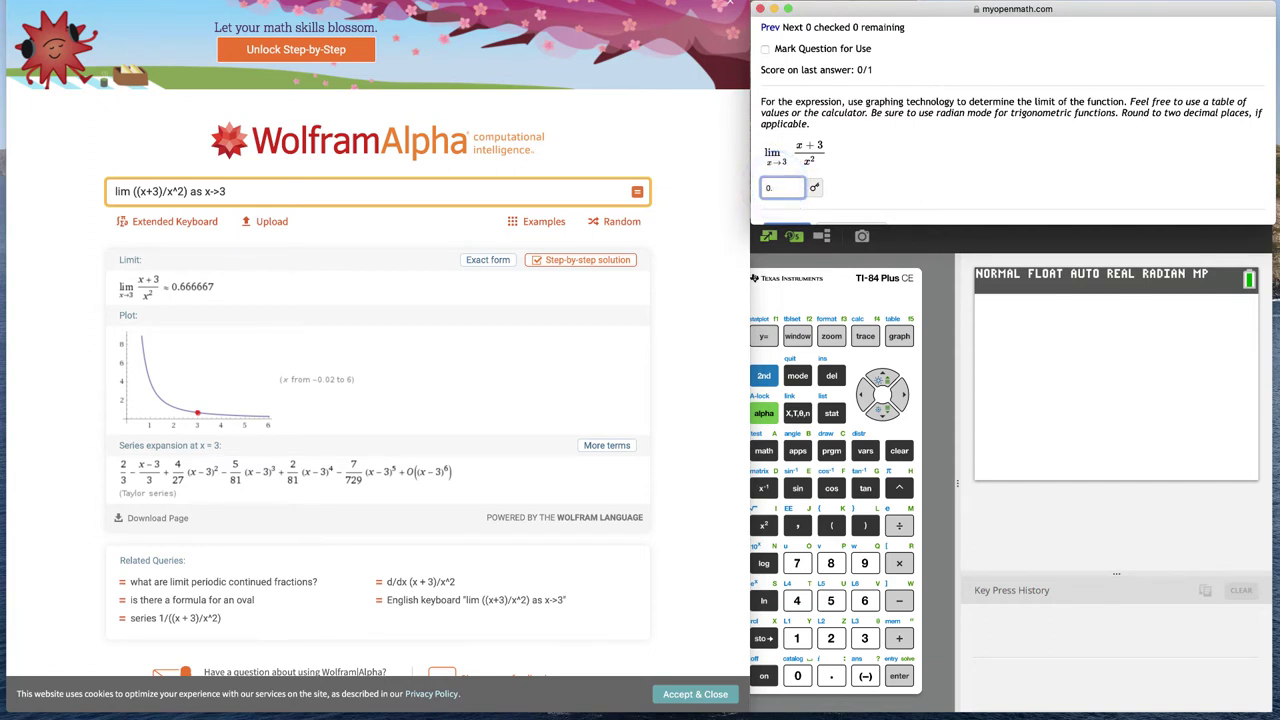
text(.67)
click(787, 229)
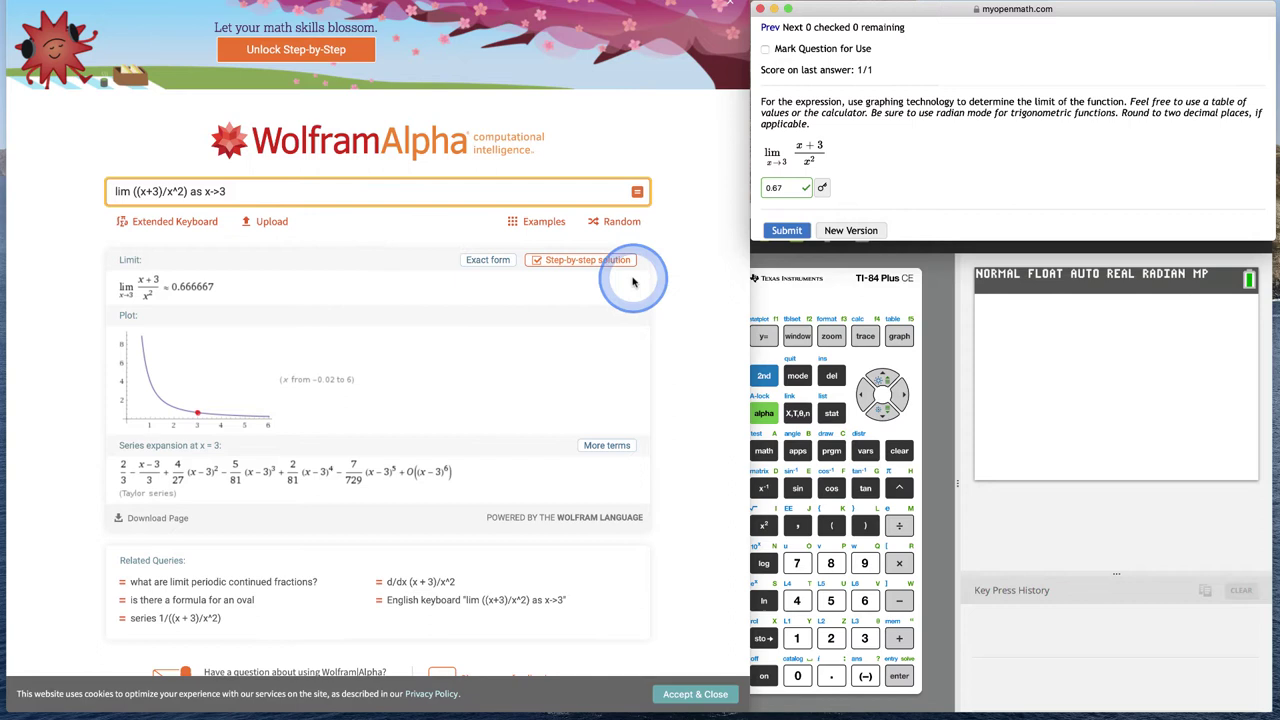
click(888, 290)
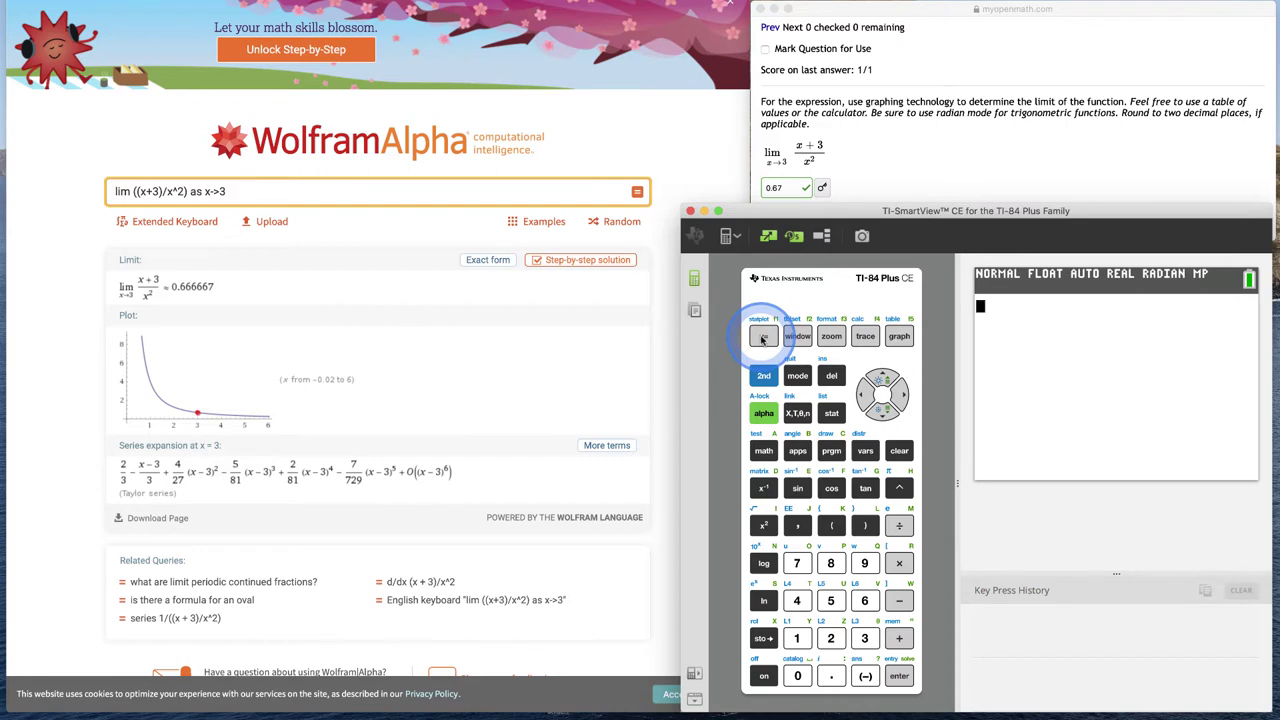
Enter Y1 = (X+3)/X² in the TI-84 function editor
click(762, 337)
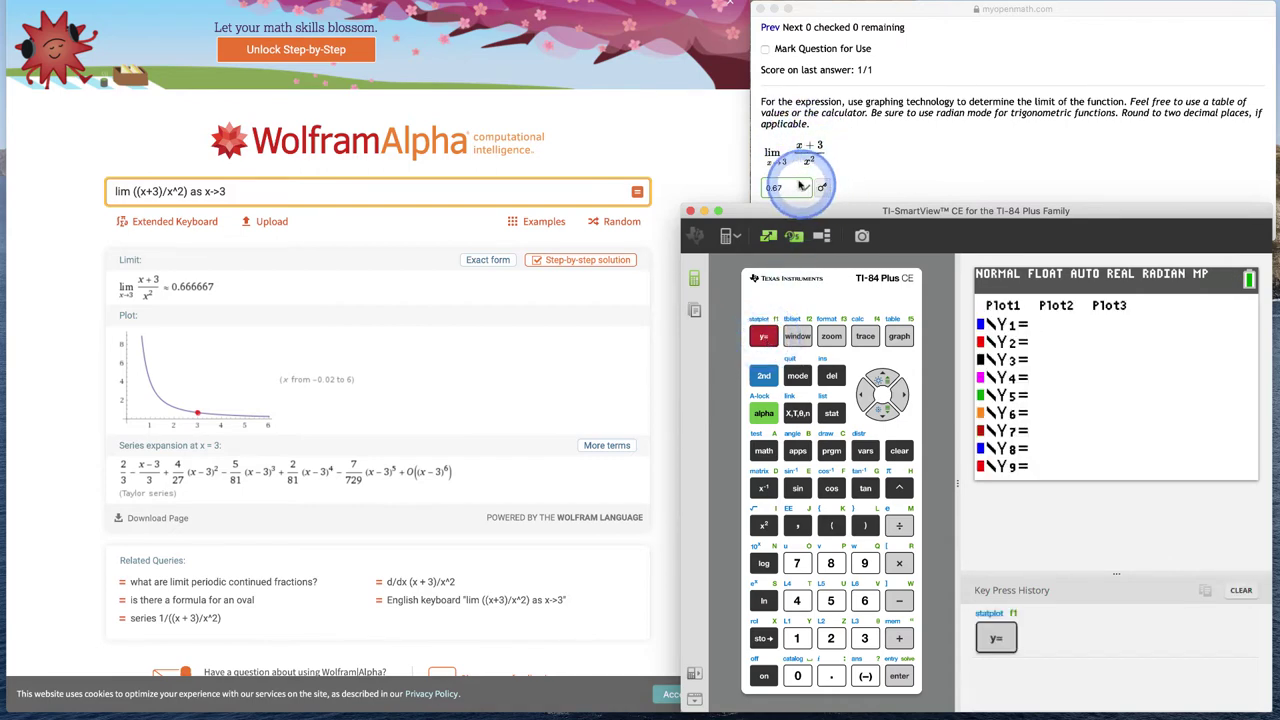
click(831, 525)
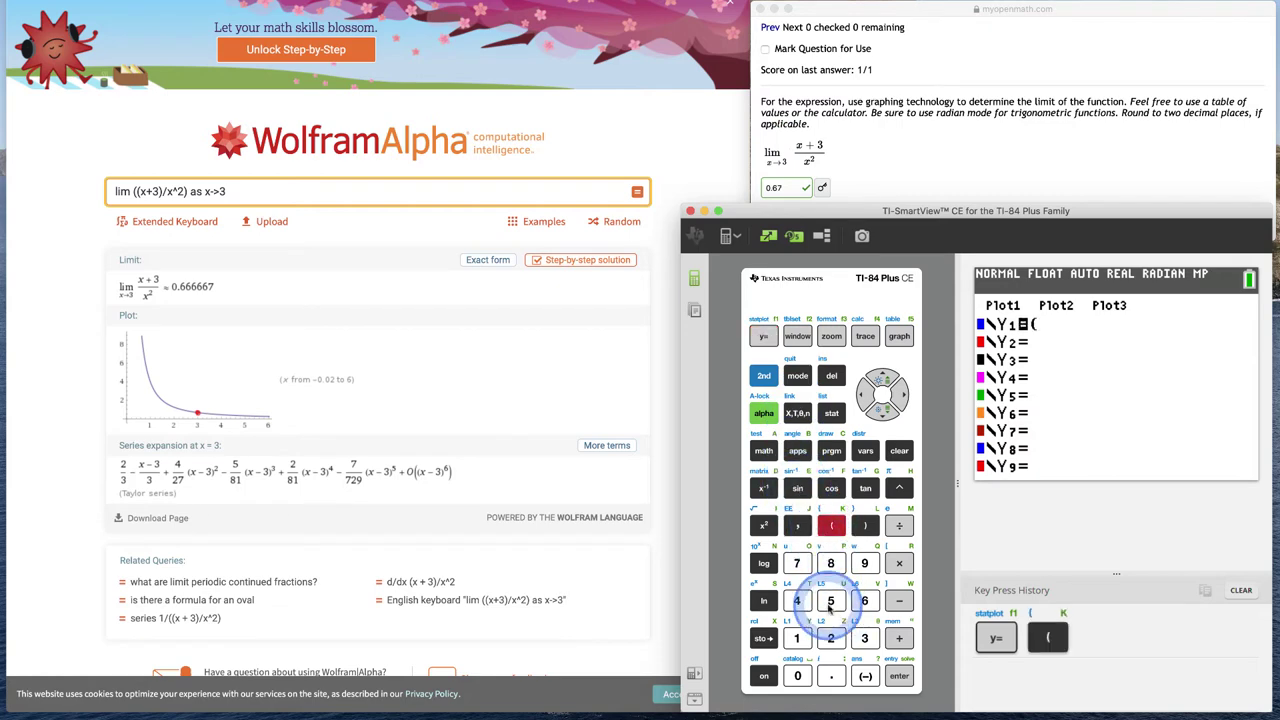
click(797, 413)
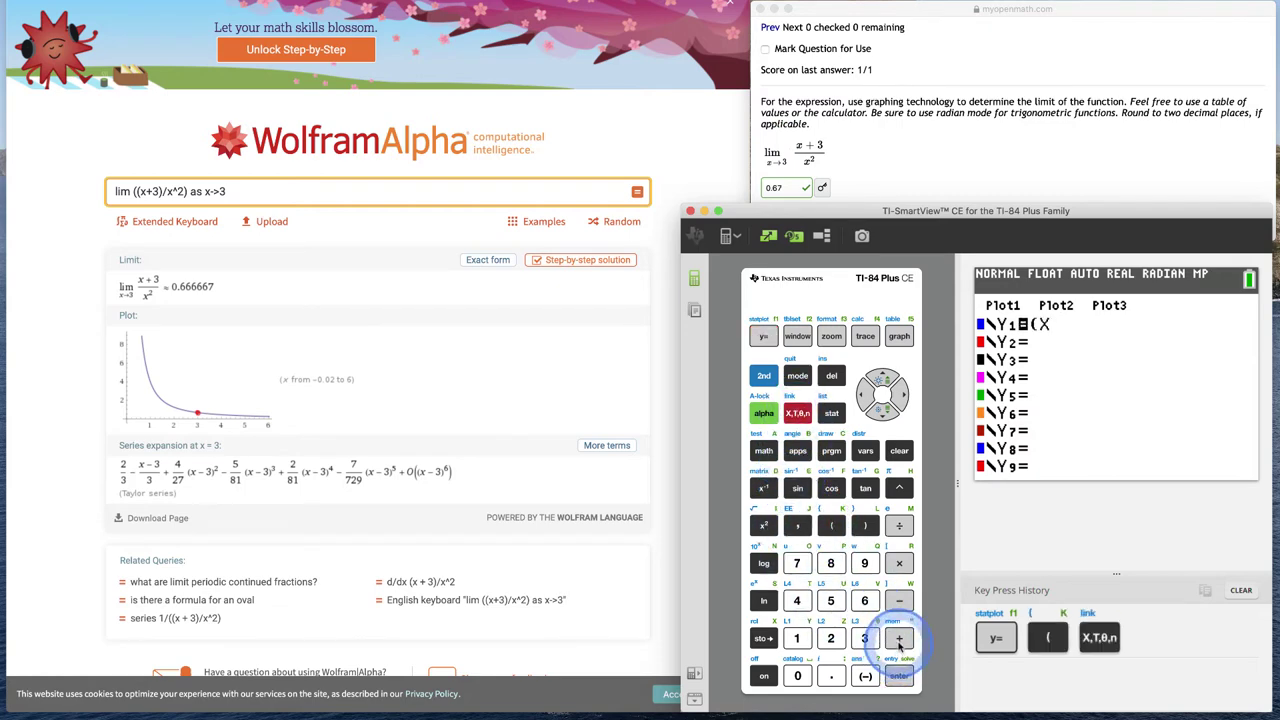
click(899, 638)
click(865, 638)
click(865, 525)
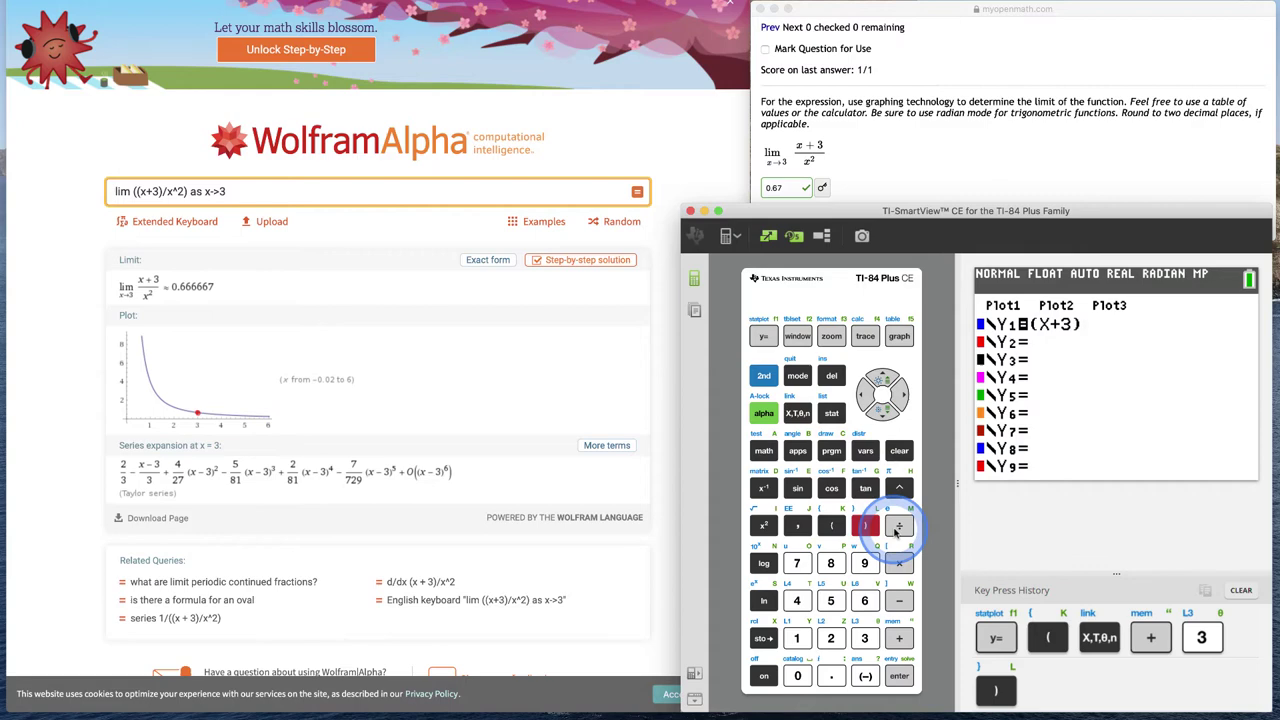
click(899, 525)
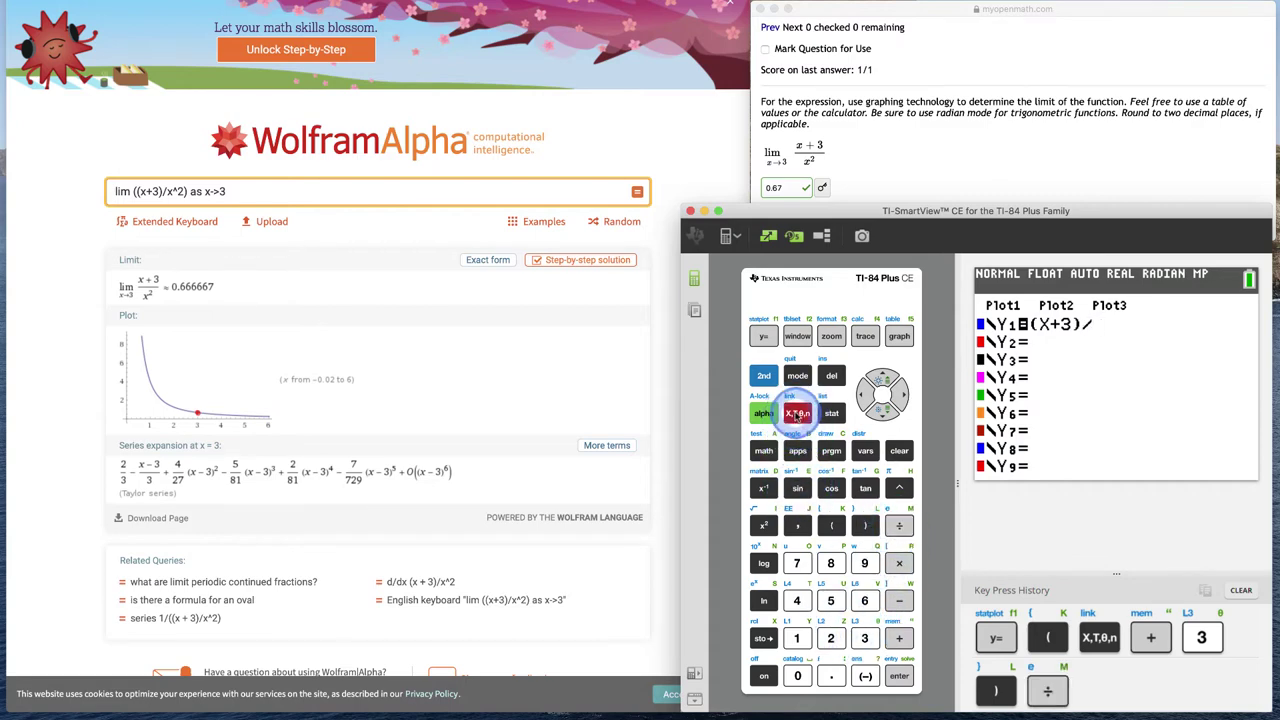
click(797, 413)
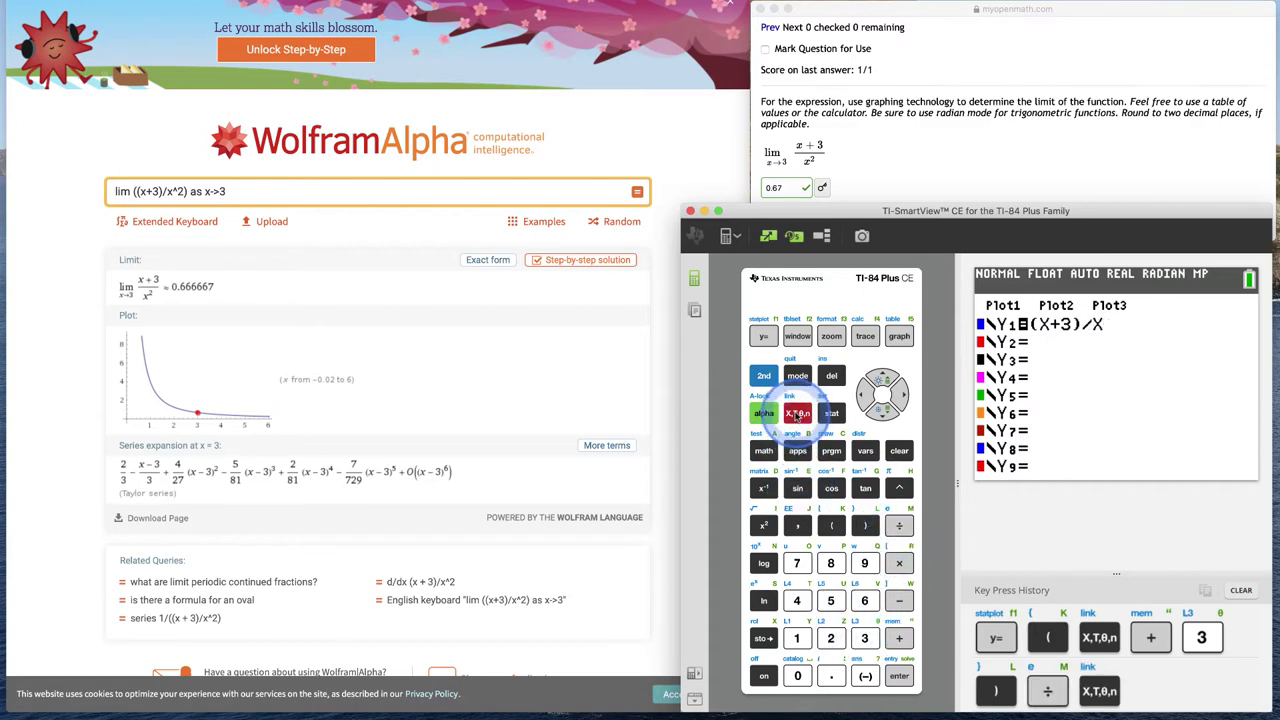
click(764, 526)
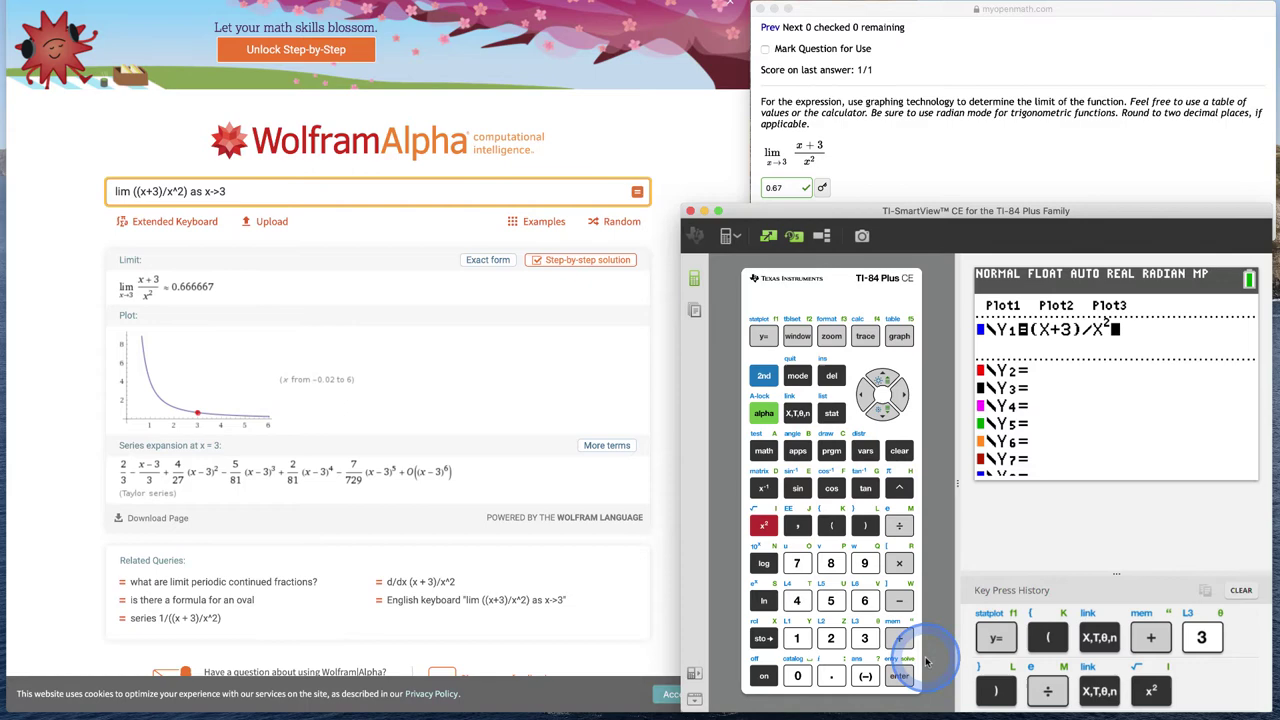
click(902, 677)
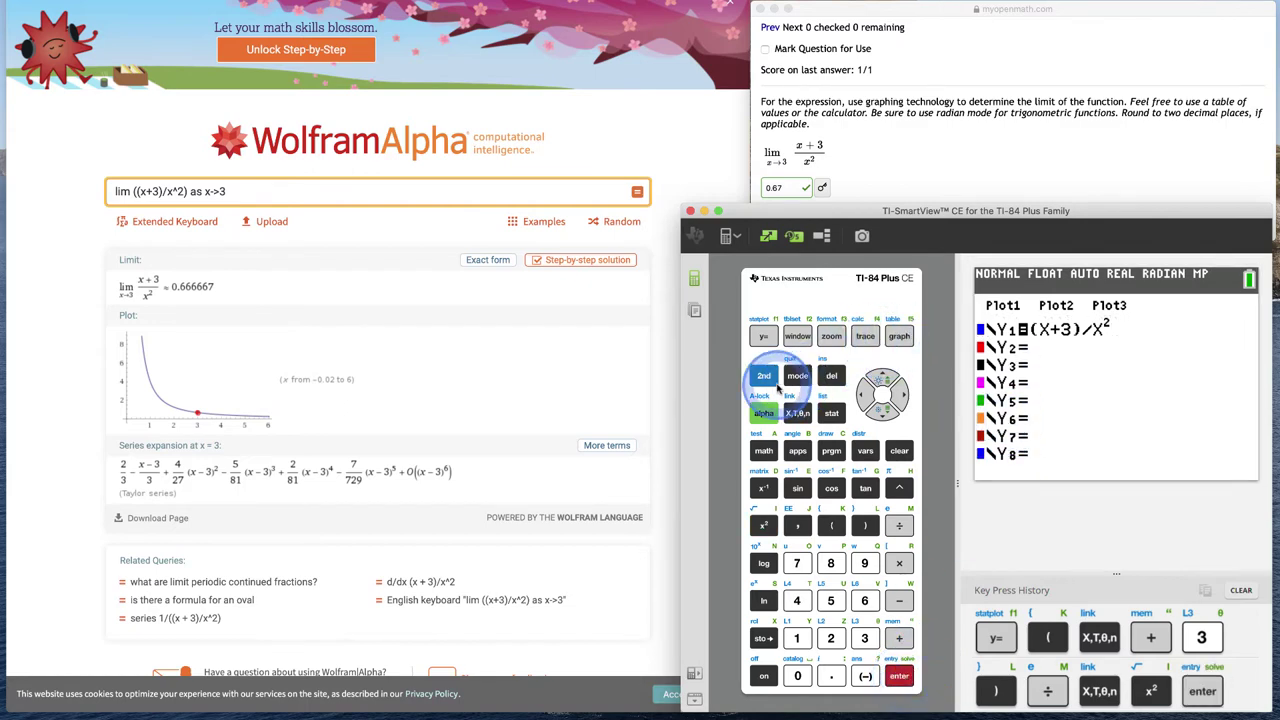
click(766, 381)
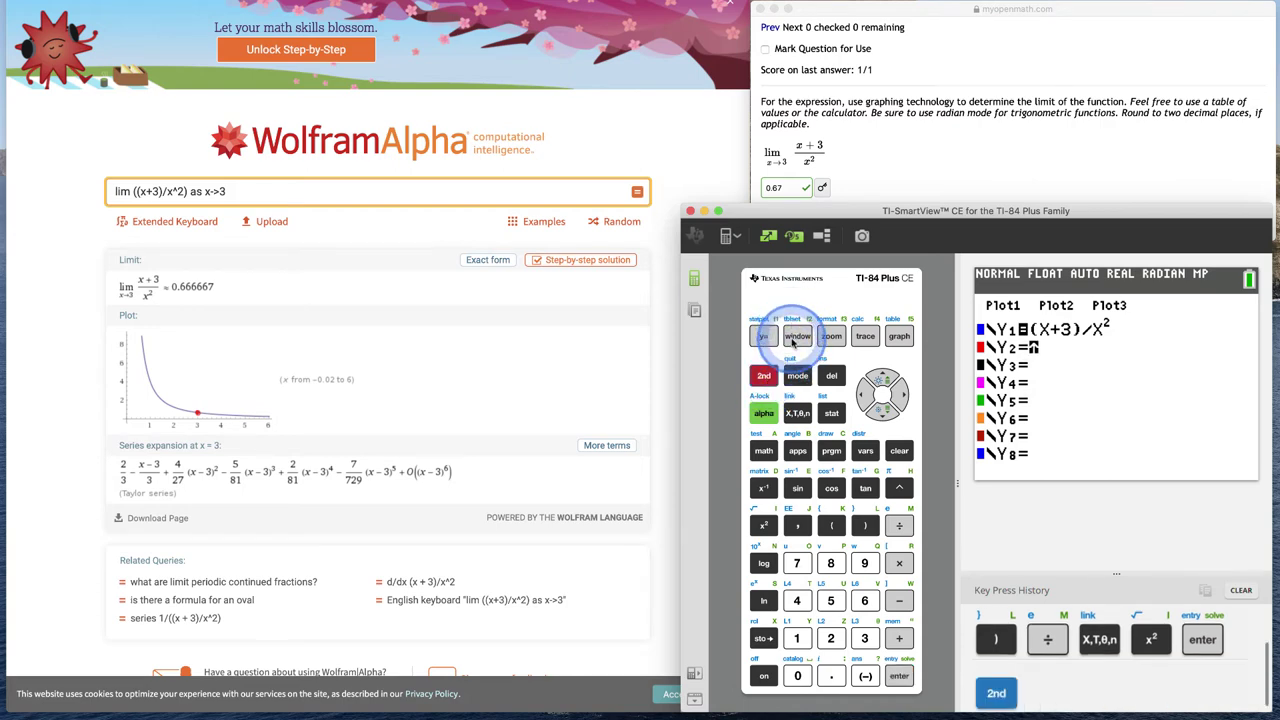
In TBLSET, set Indpnt to Ask, keeping TblStart=0, ΔTbl=1 and Depend on Auto
click(797, 338)
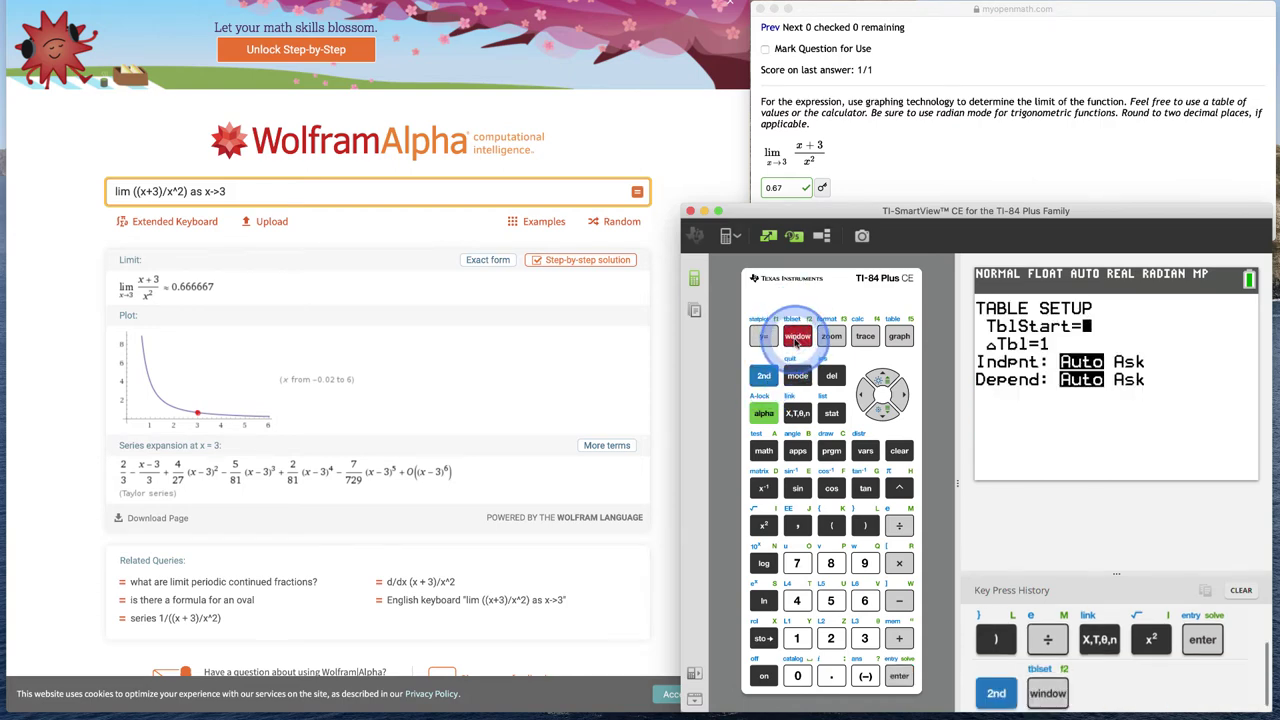
click(884, 412)
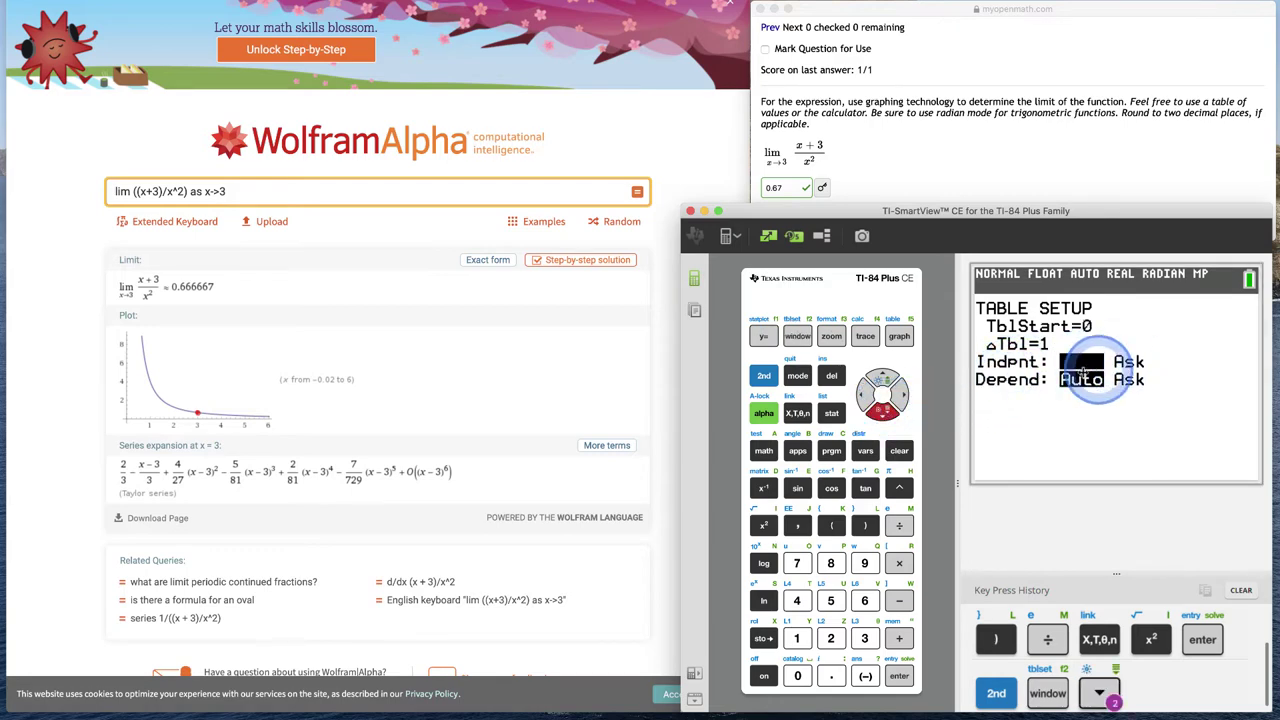
click(901, 393)
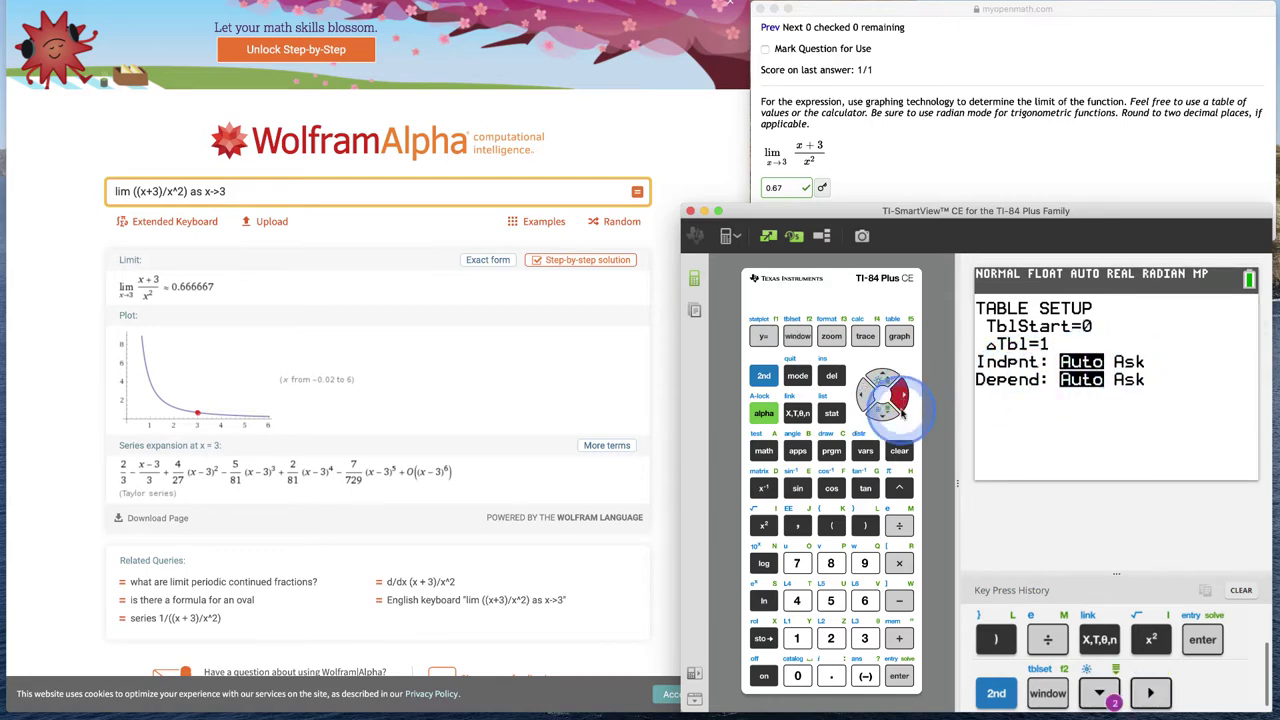
click(899, 677)
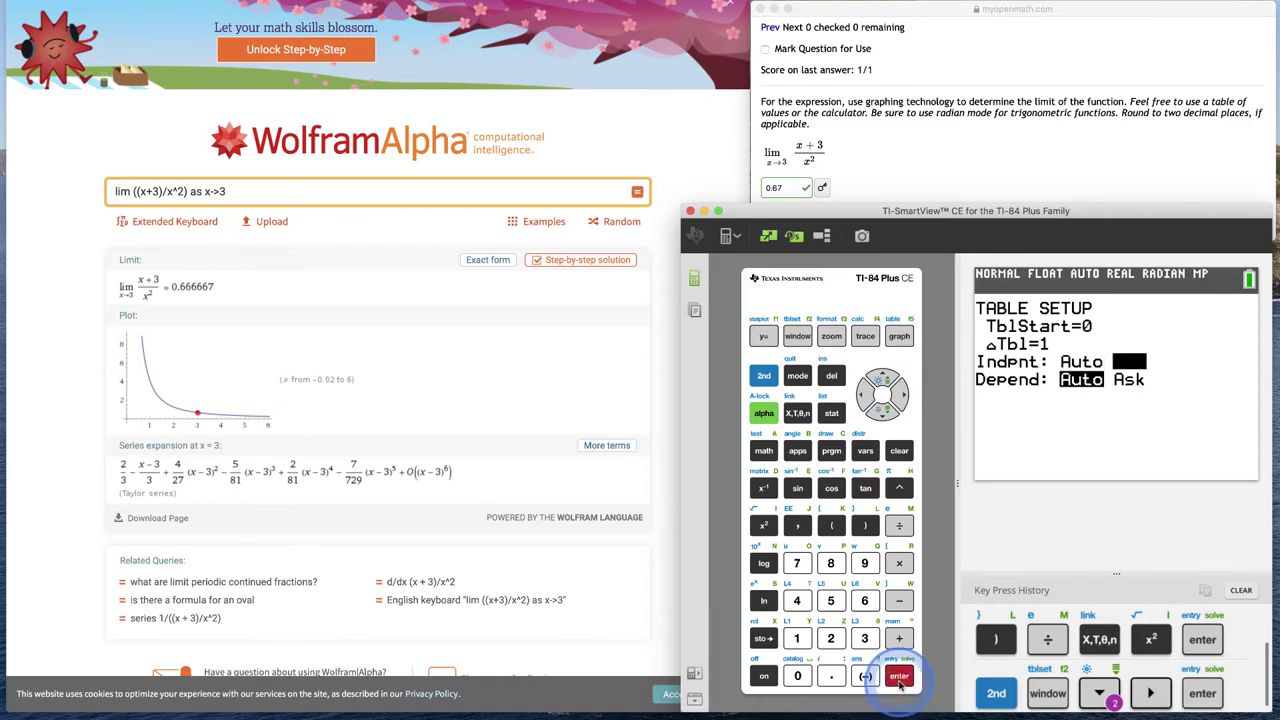
click(1012, 174)
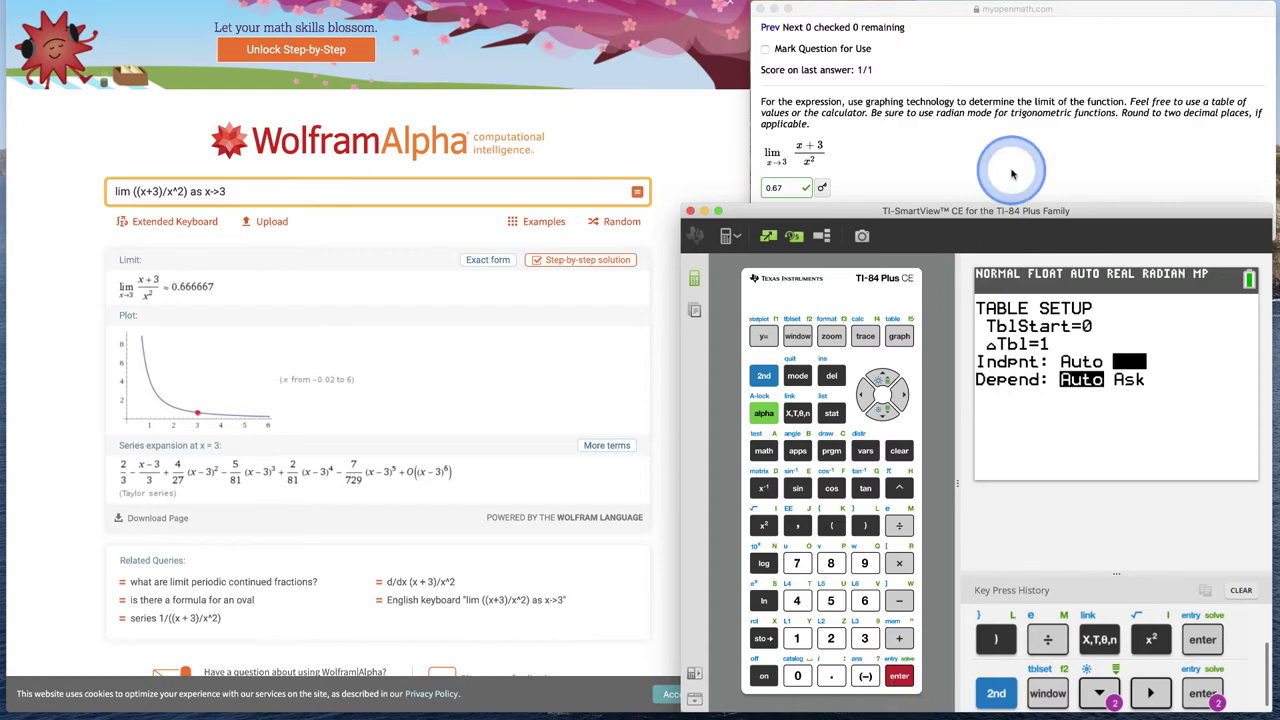
click(789, 169)
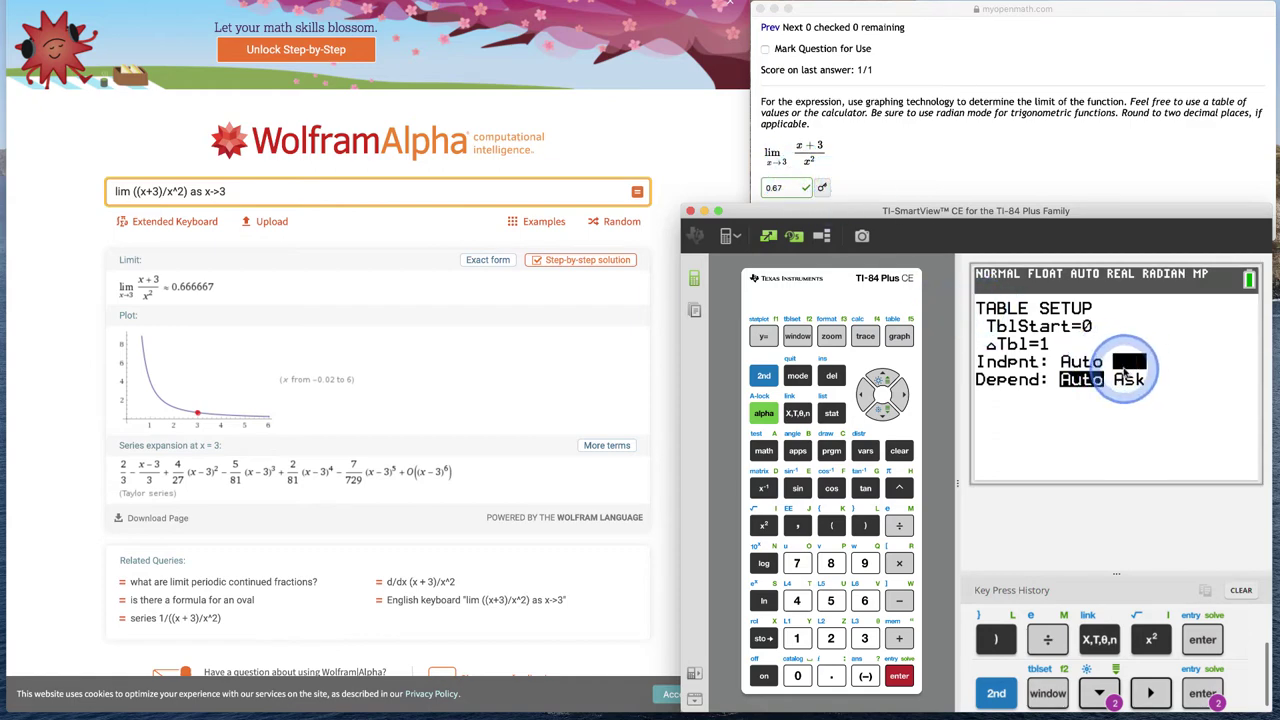
click(899, 676)
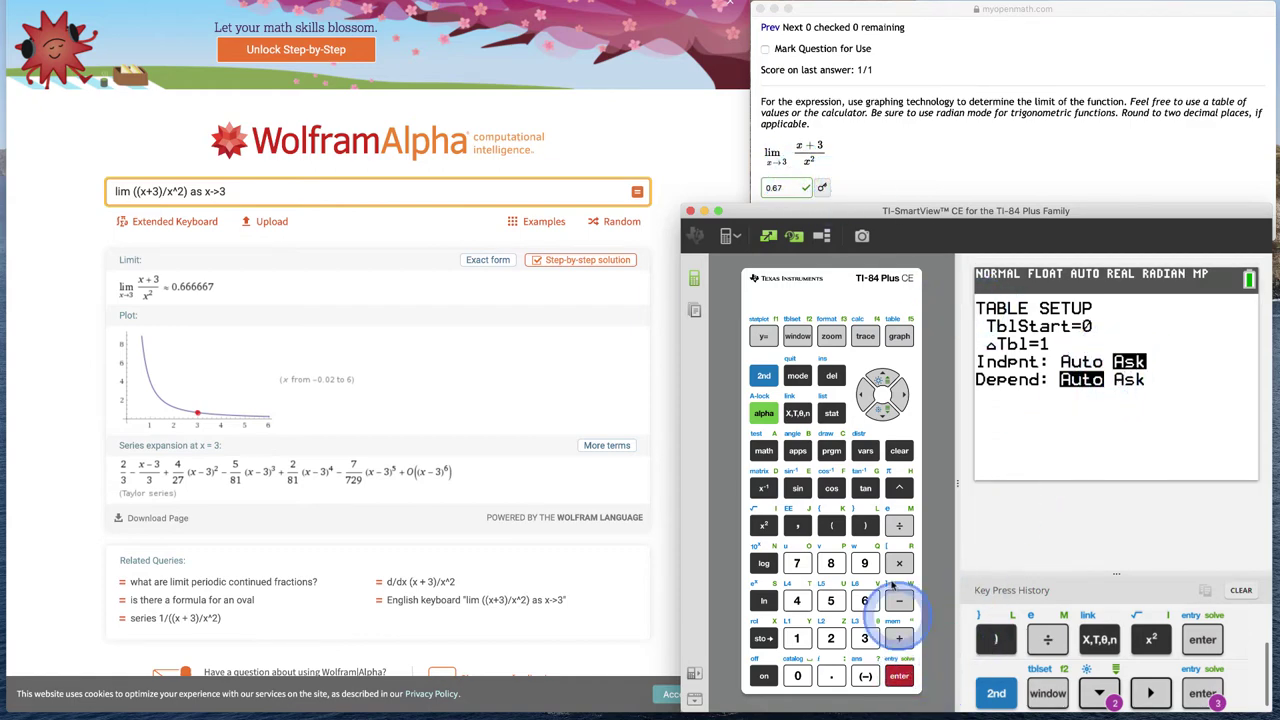
click(886, 410)
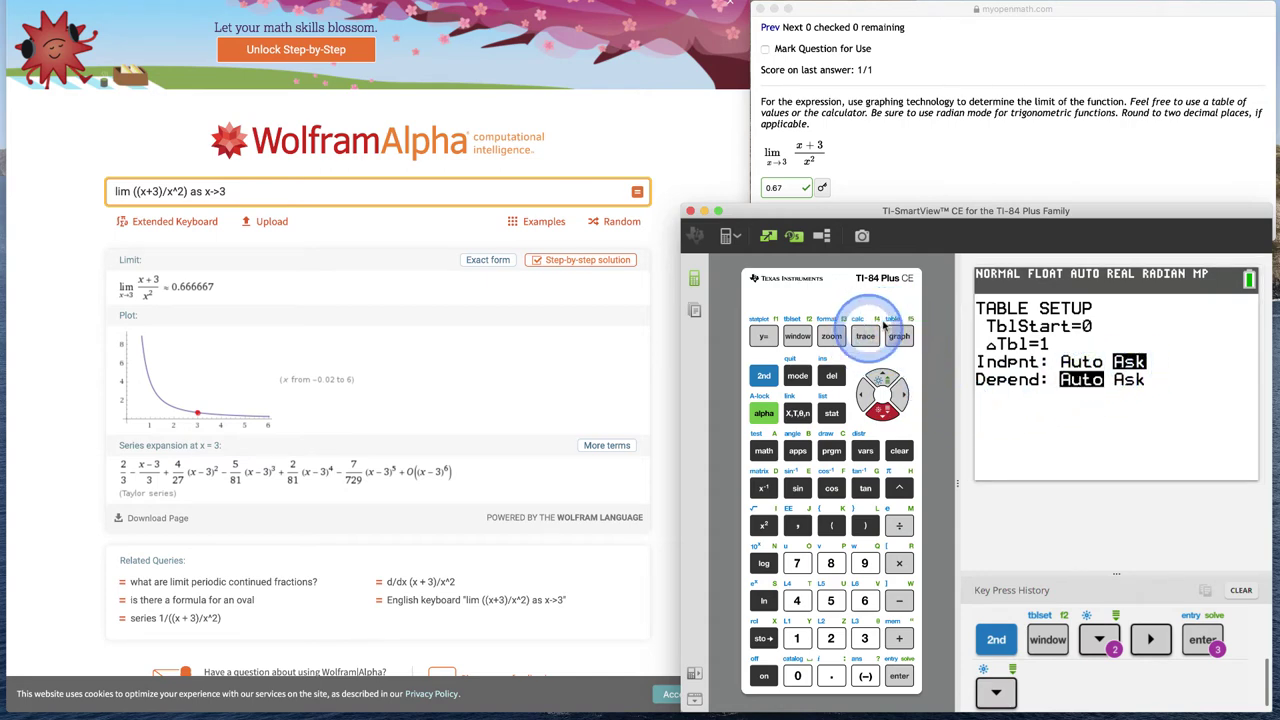
Open the X/Y1 table and evaluate Y1 at x = 3.1
click(763, 375)
click(899, 335)
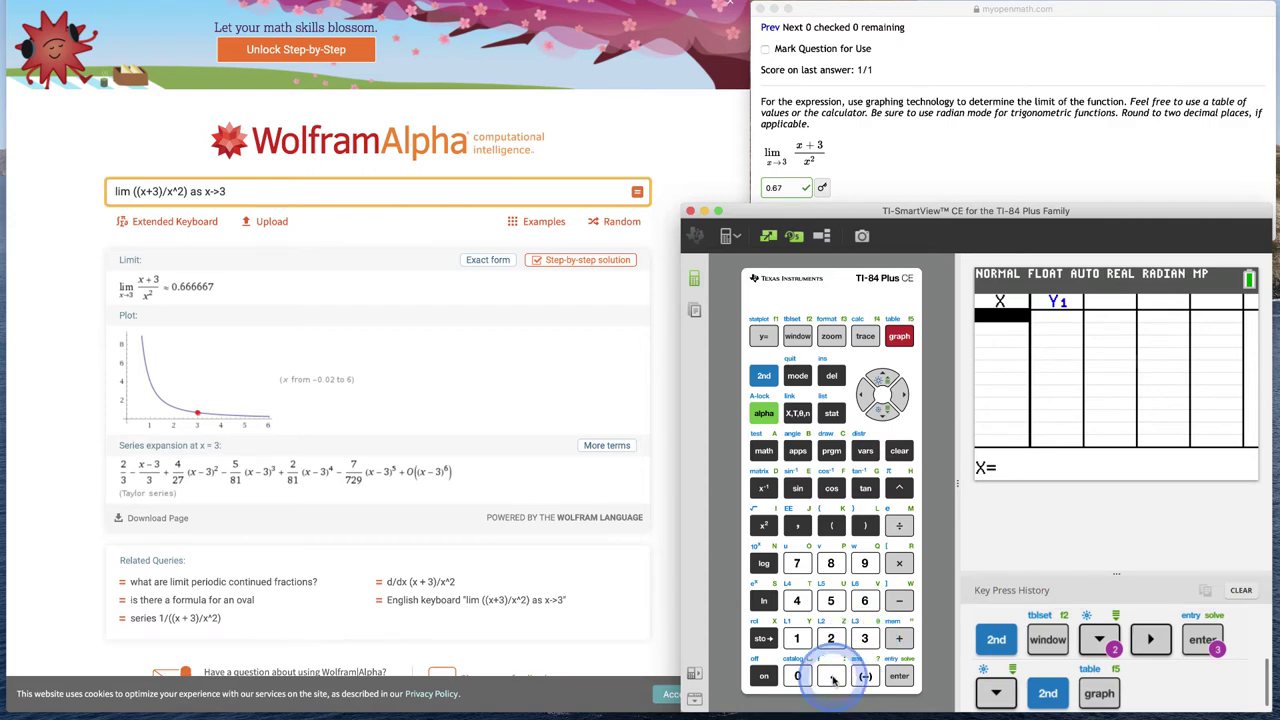
click(831, 677)
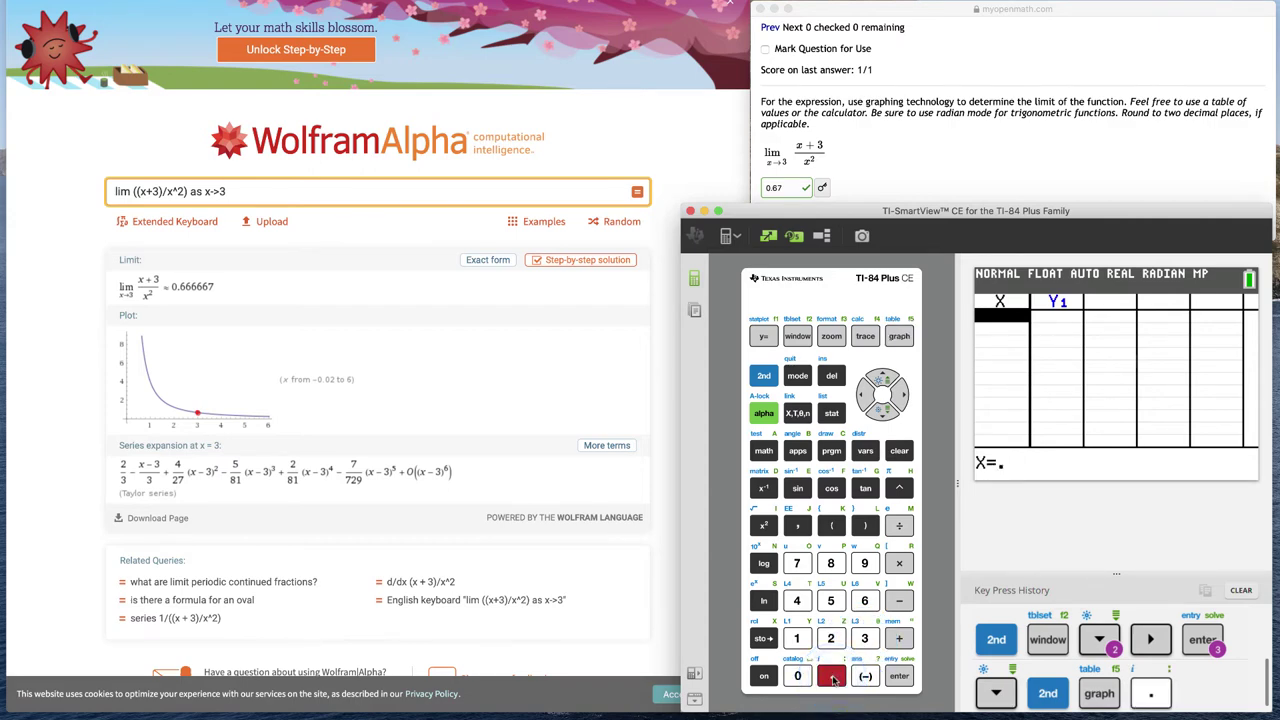
click(864, 638)
click(867, 396)
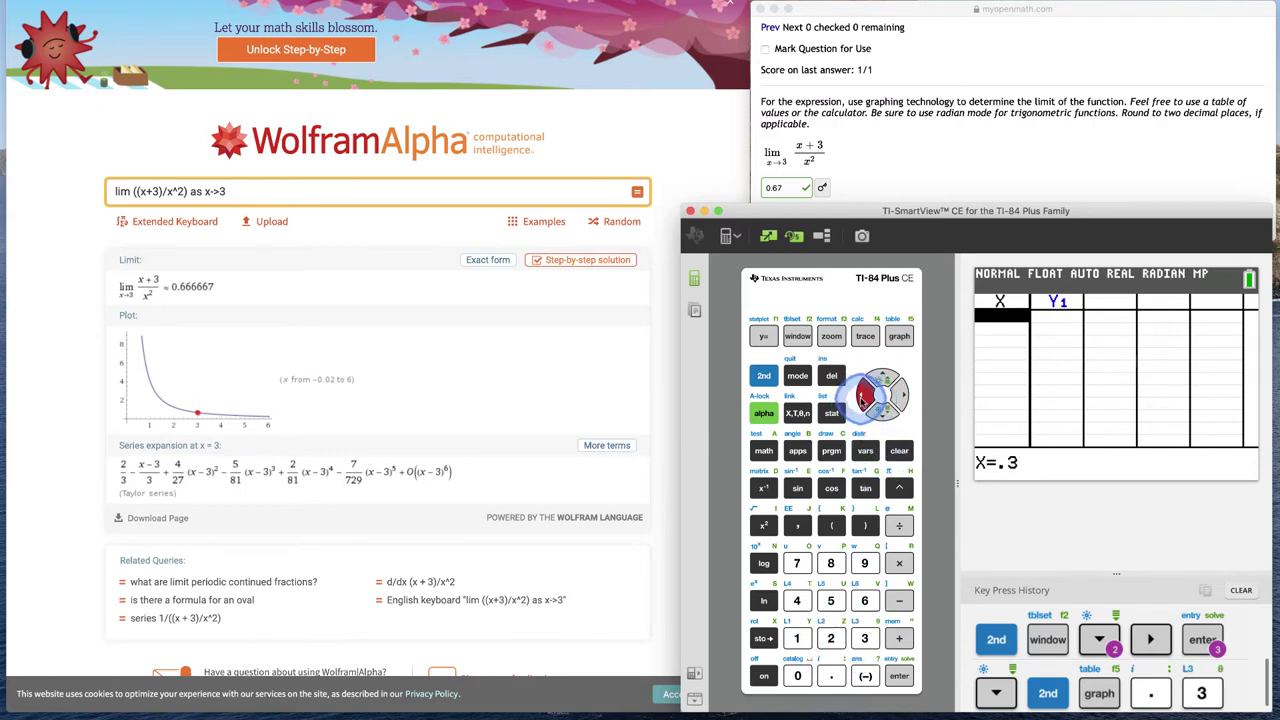
click(867, 396)
click(864, 638)
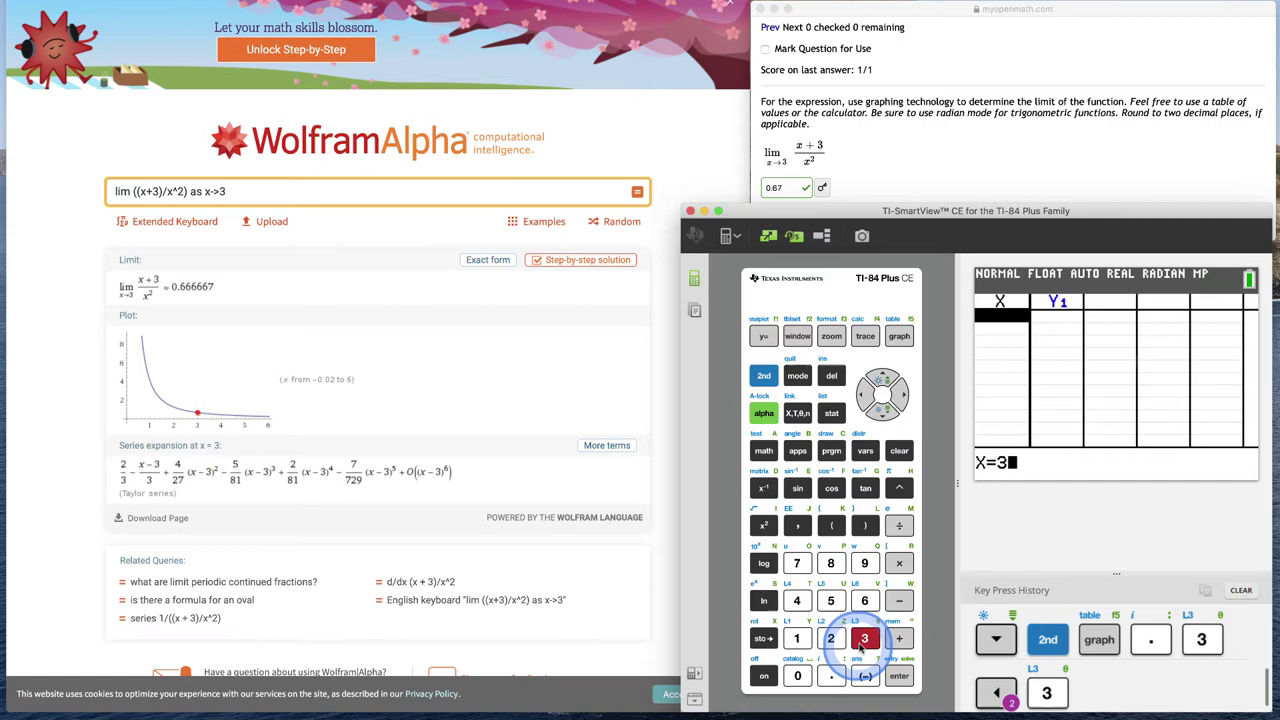
click(831, 676)
click(797, 638)
click(899, 676)
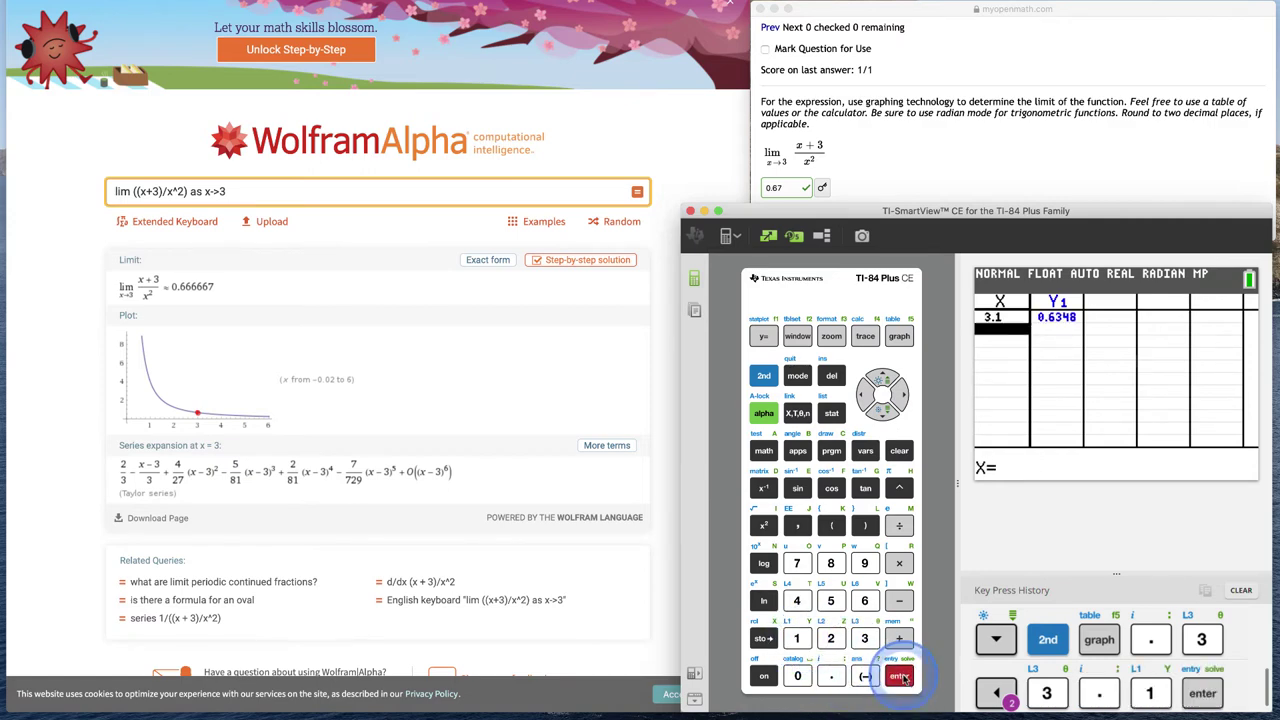
Add table rows for x = 3.01 and x = 3.001
click(864, 638)
click(831, 676)
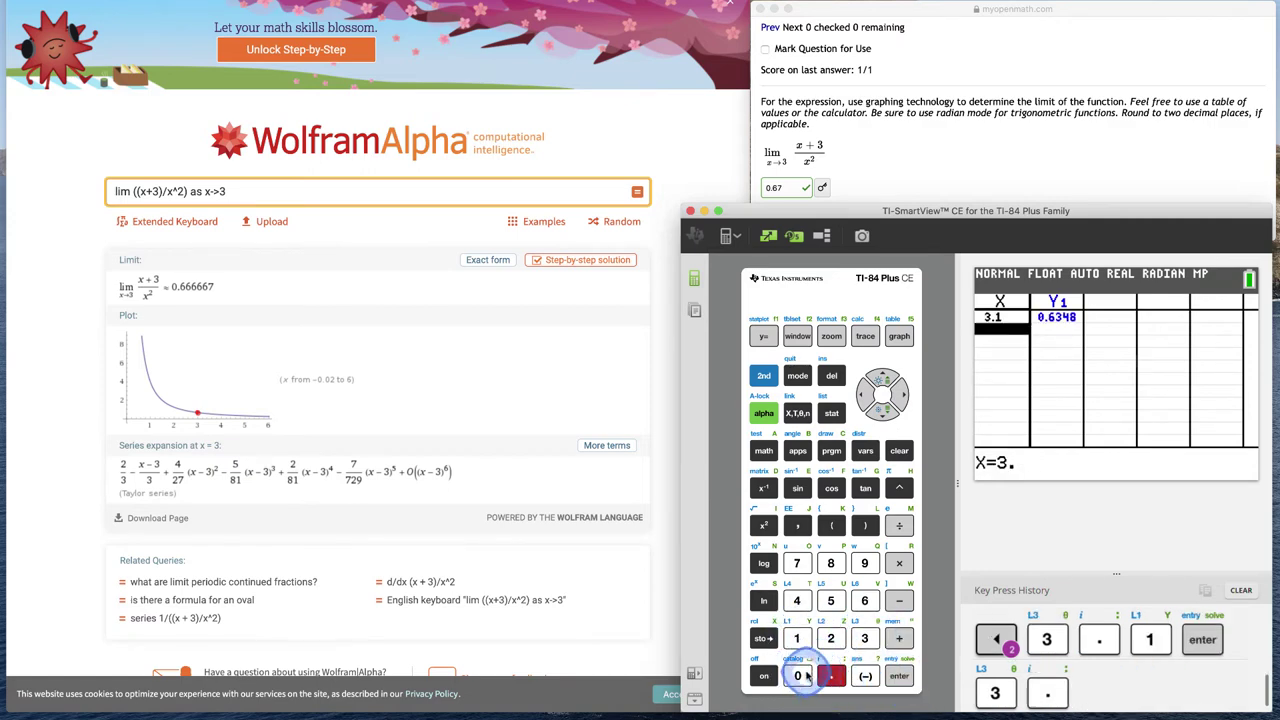
click(797, 676)
click(797, 638)
click(899, 676)
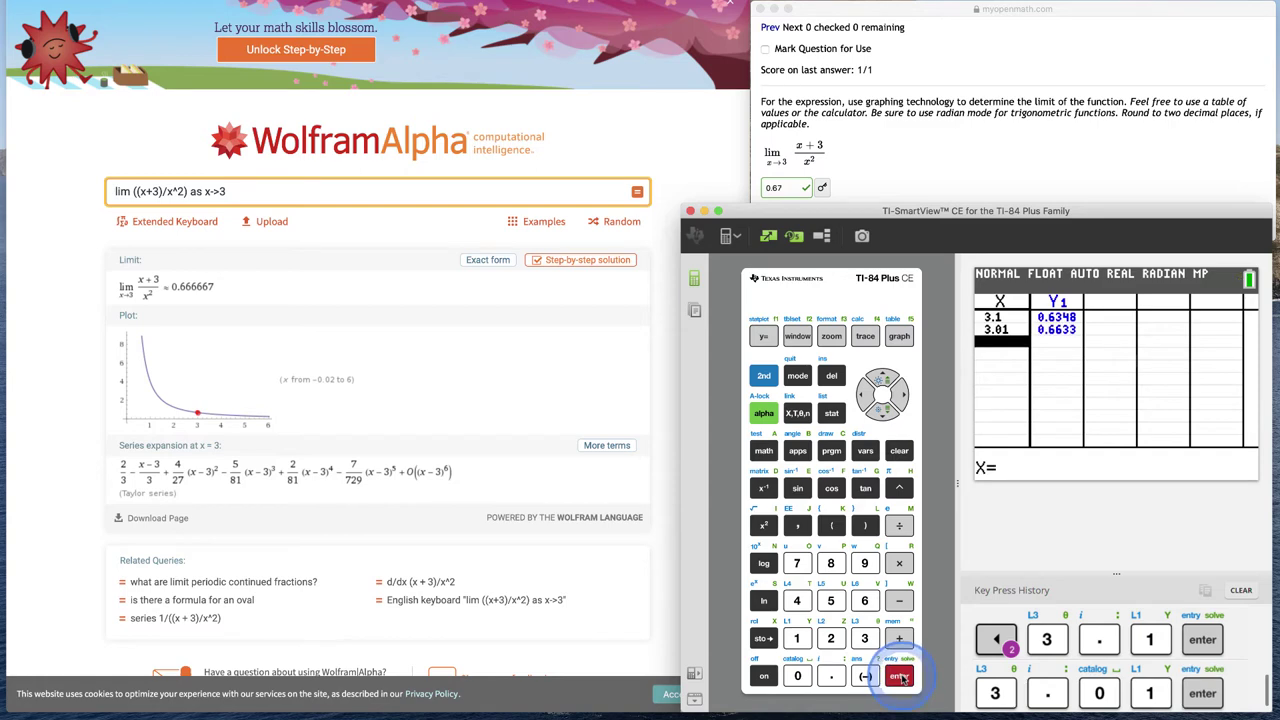
click(864, 638)
click(831, 676)
click(797, 676)
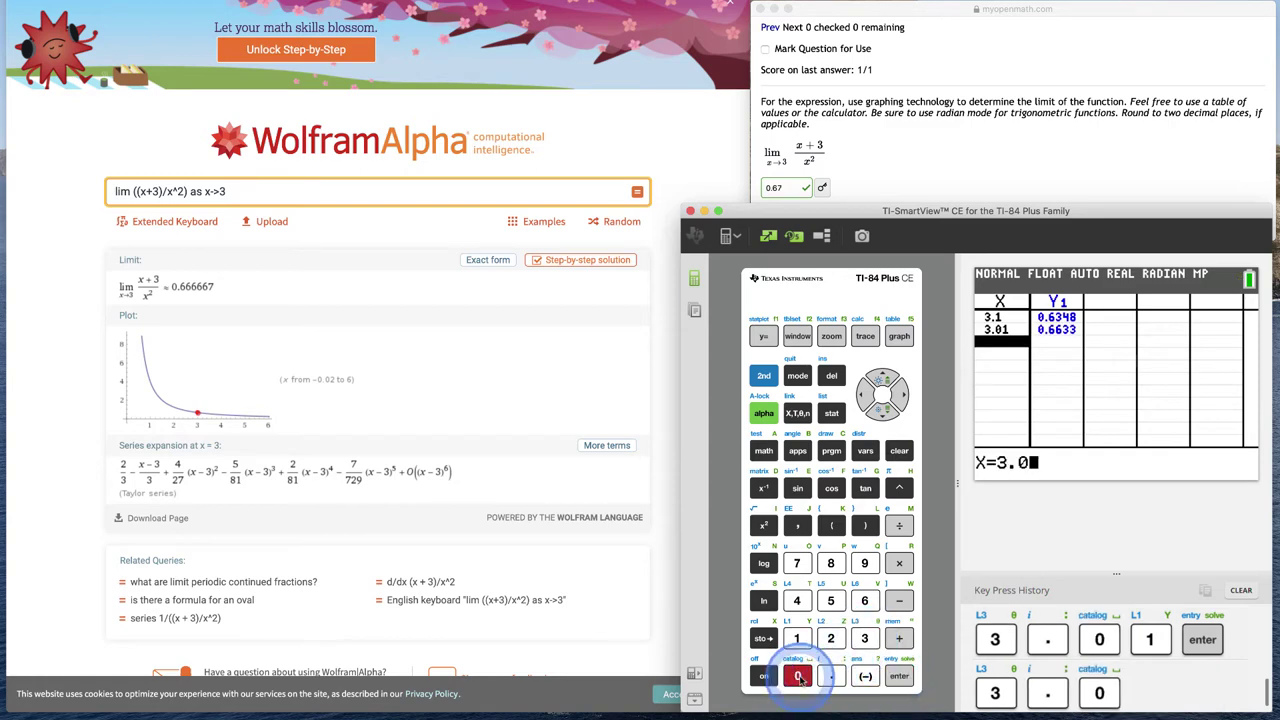
click(798, 638)
click(899, 677)
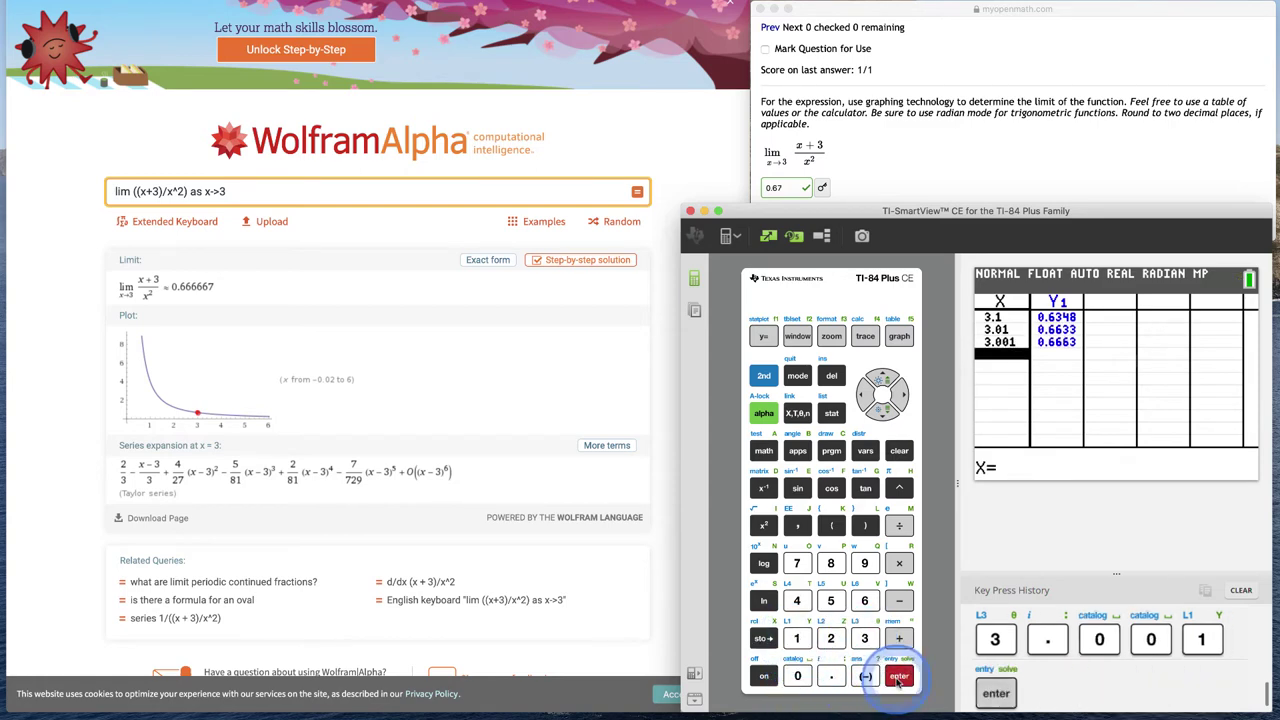
Add table rows for x = 3.0001 and x = 3.00001, with Y1 approaching 0.6667
click(864, 638)
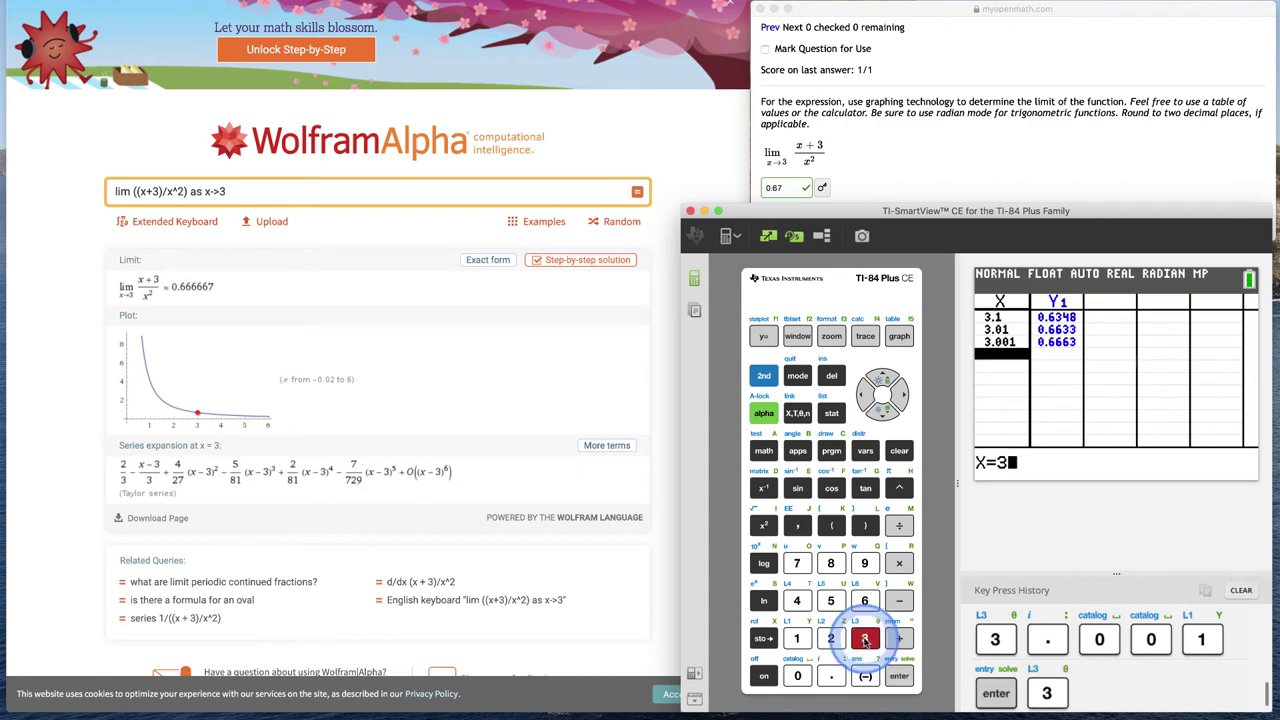
click(833, 676)
click(797, 676)
click(797, 676)
click(797, 676)
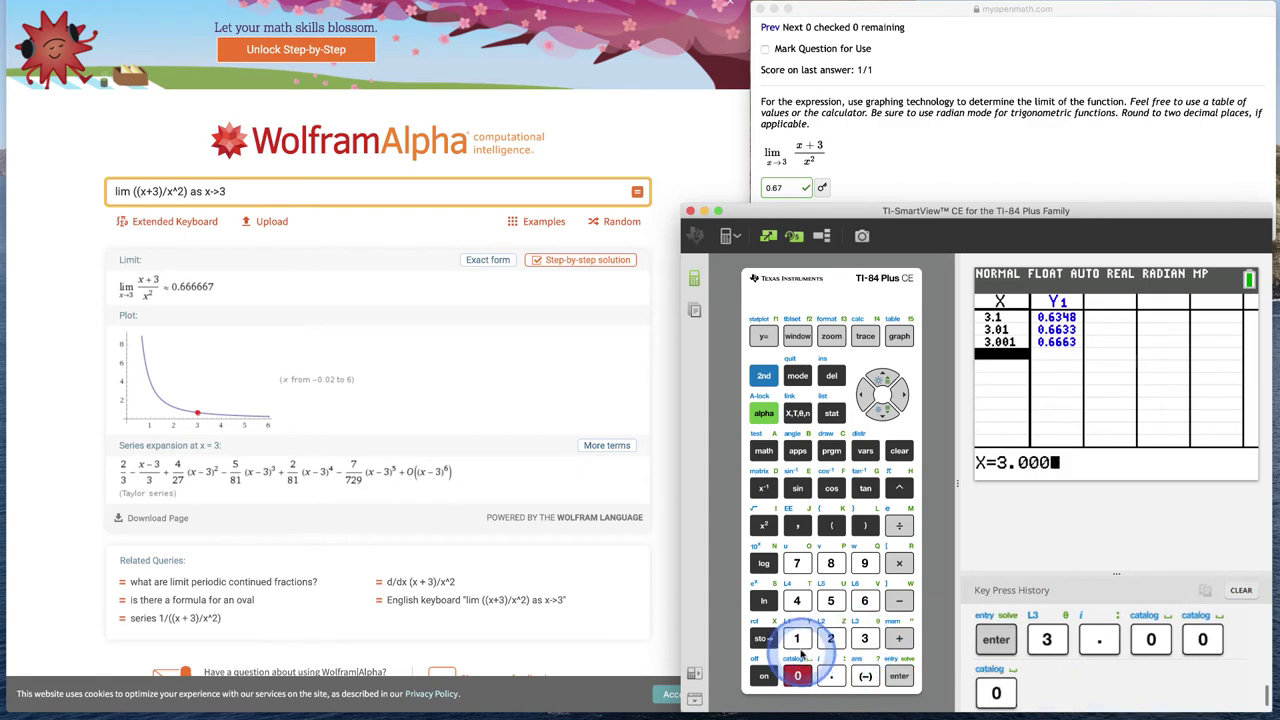
click(797, 638)
click(899, 676)
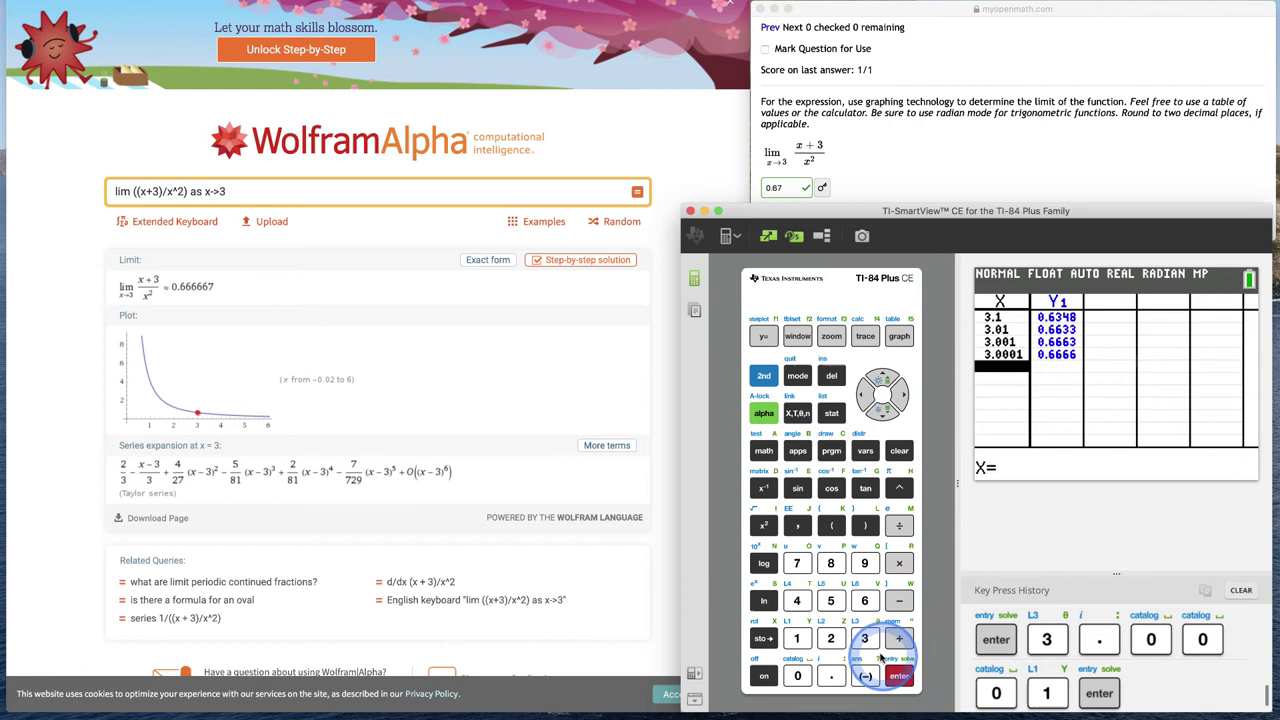
click(864, 638)
click(831, 676)
click(797, 676)
click(797, 676)
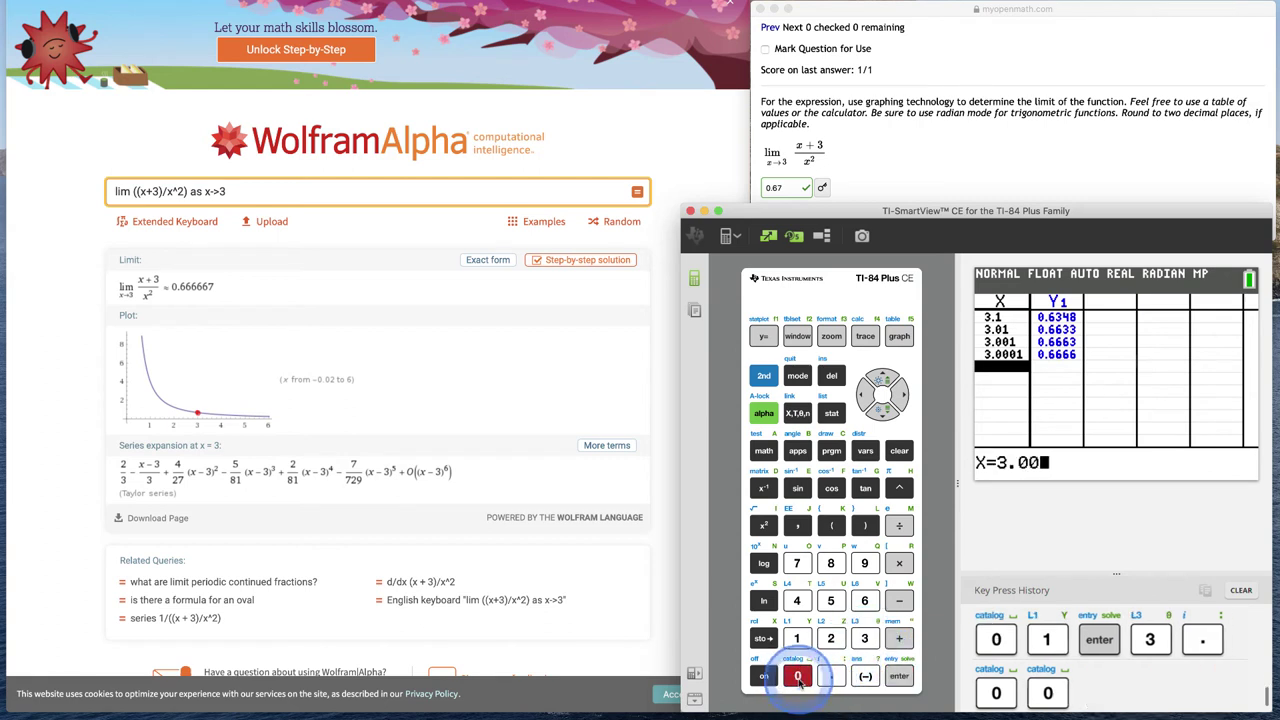
click(797, 676)
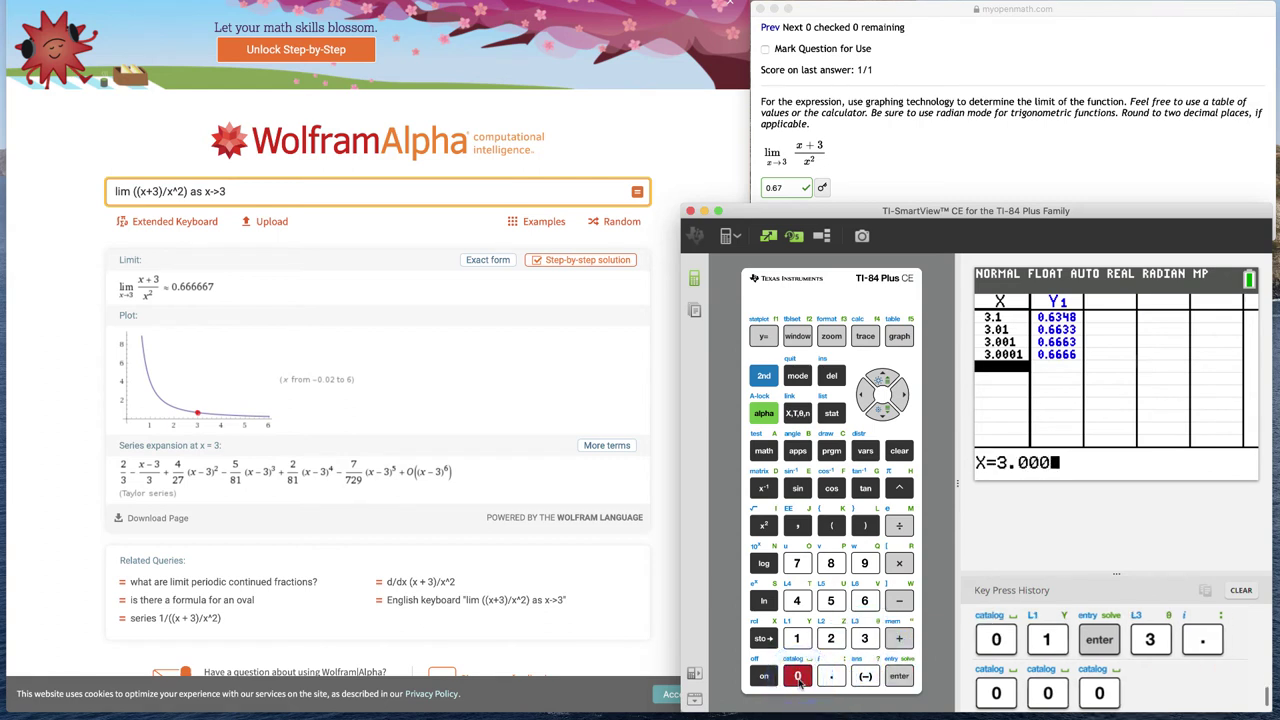
click(797, 676)
click(797, 638)
click(899, 676)
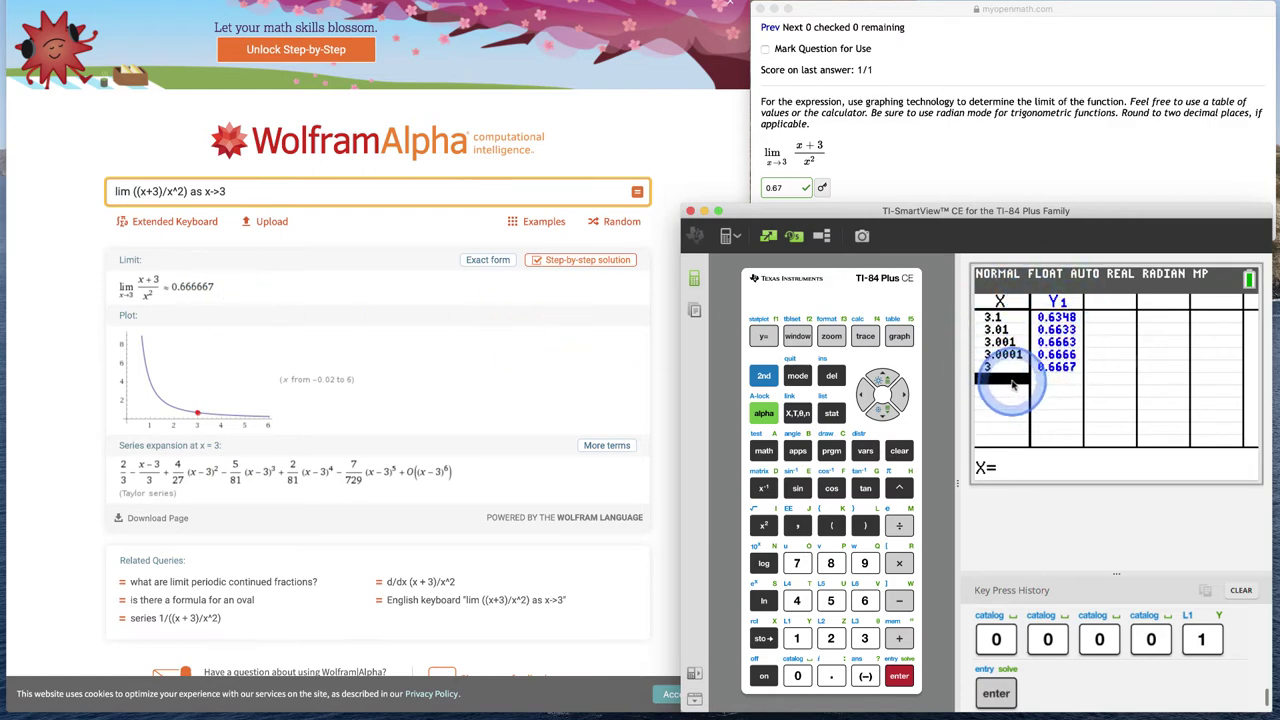
Add left-side table rows for x = 2.9999 and x = 2.999
click(831, 639)
click(831, 676)
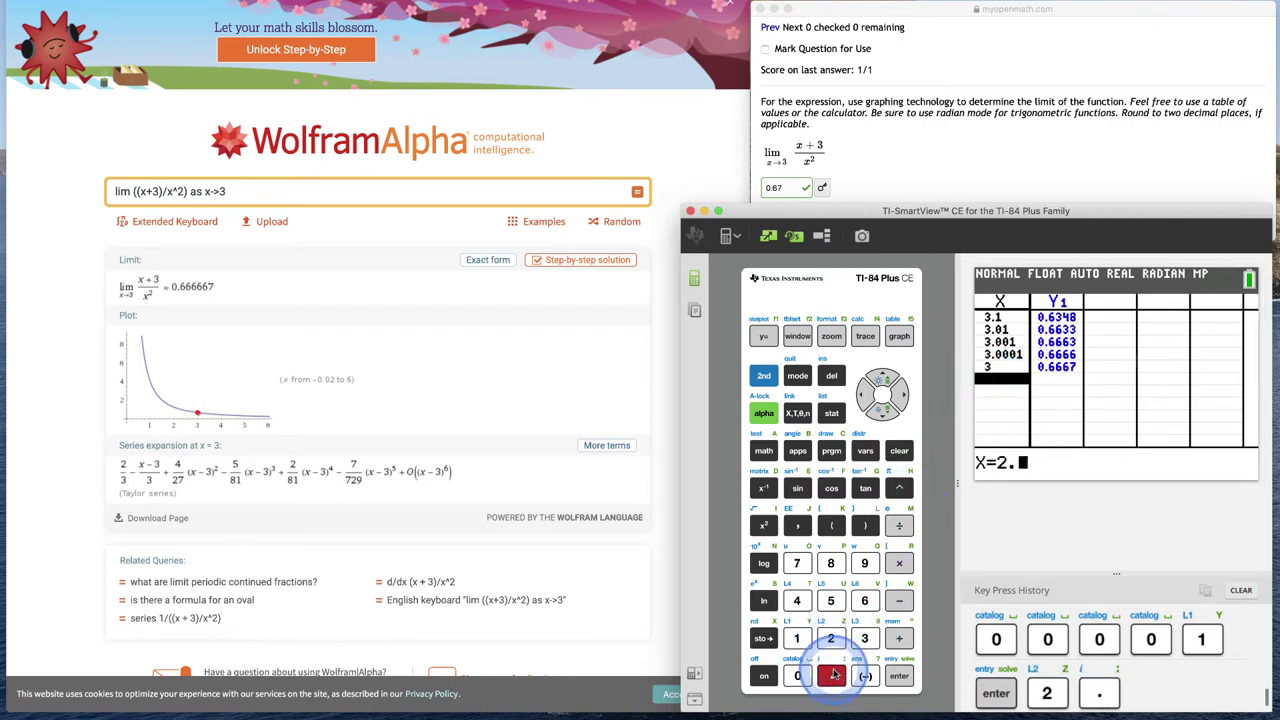
click(864, 563)
click(864, 563)
click(864, 563)
click(864, 563)
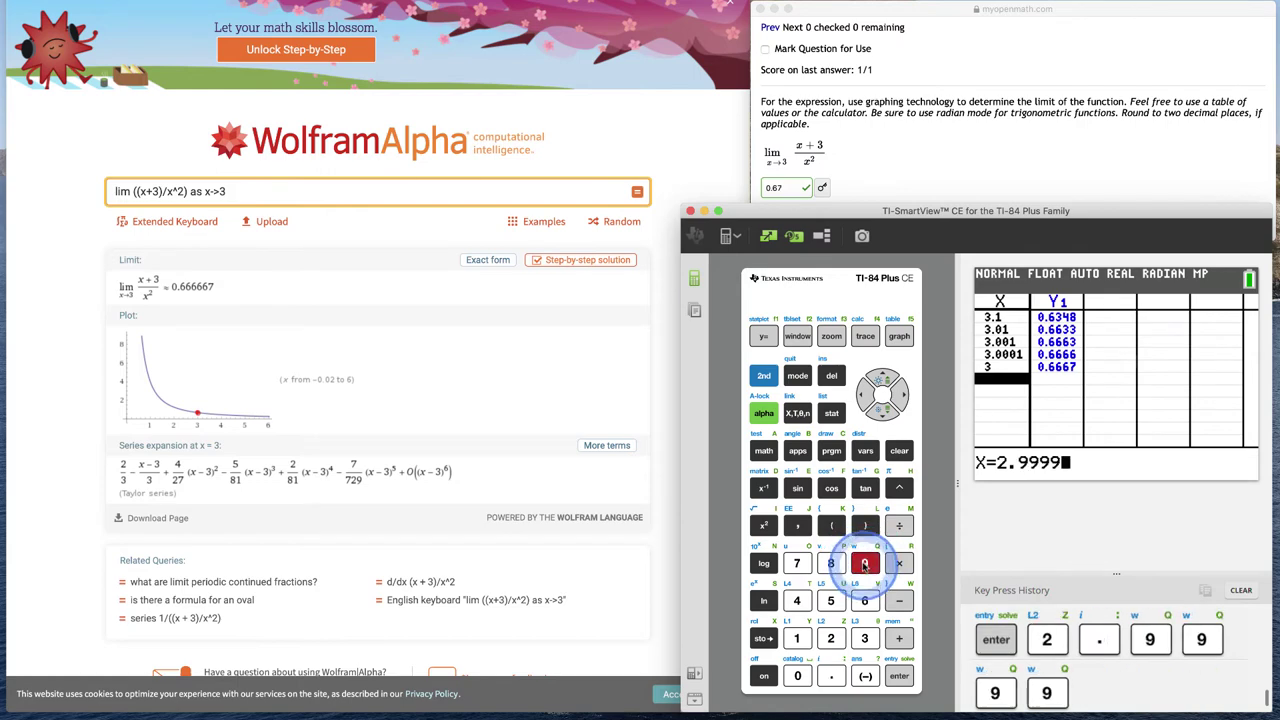
click(898, 676)
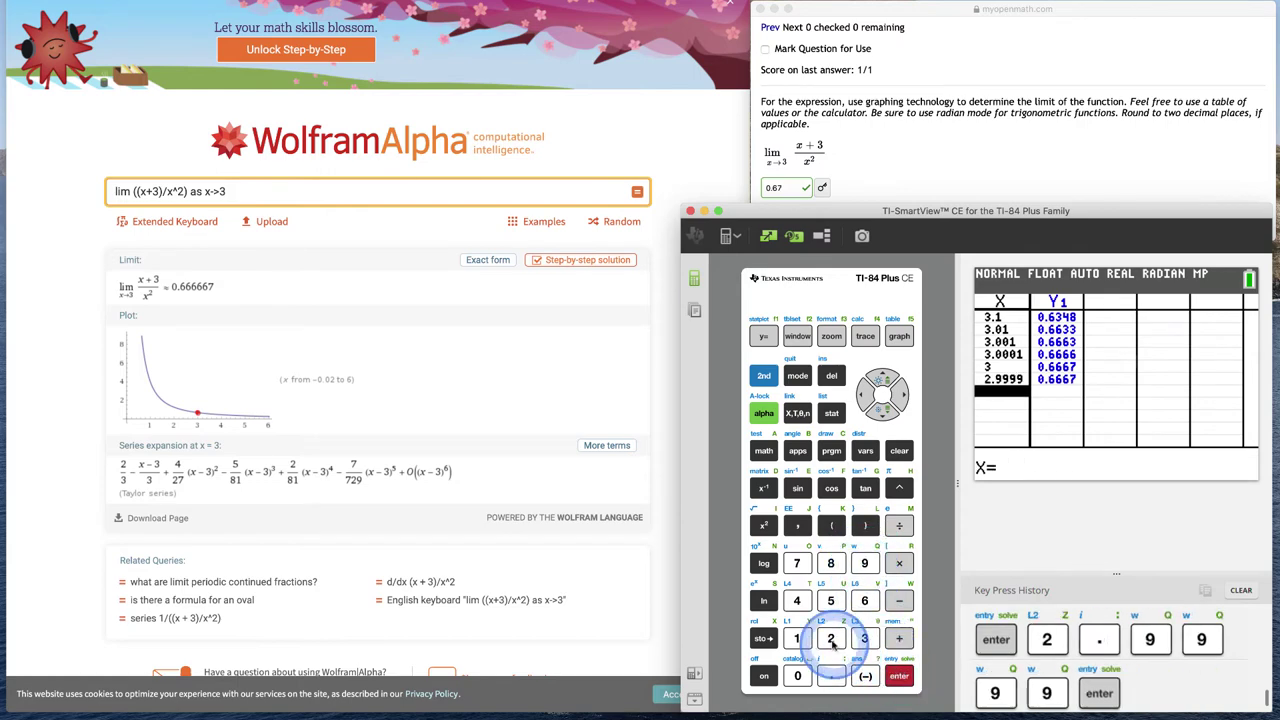
click(830, 638)
click(832, 676)
click(864, 563)
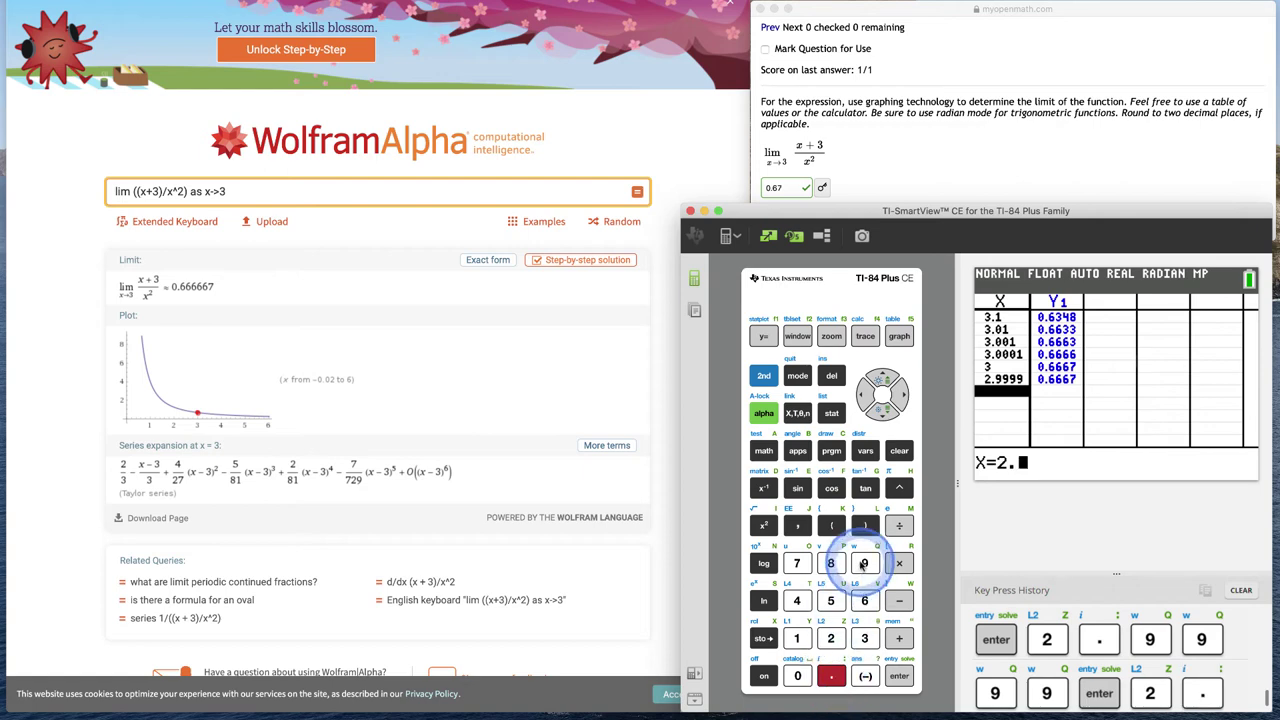
click(864, 563)
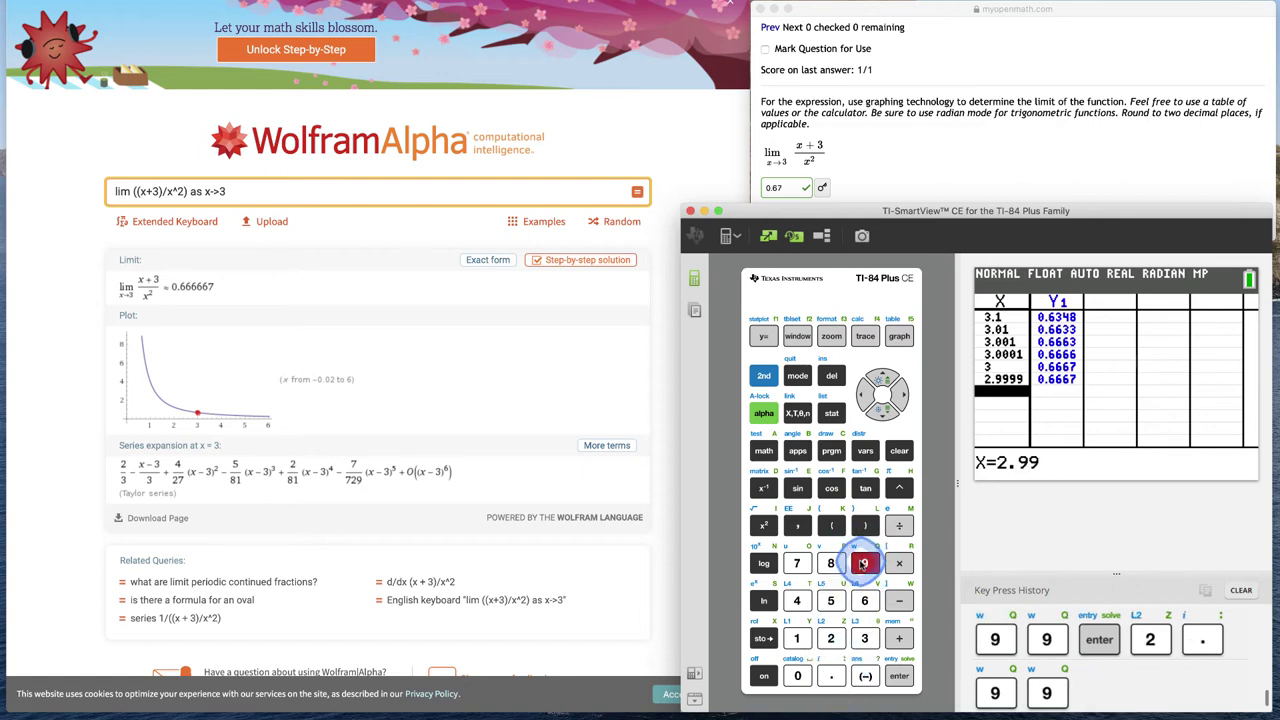
click(864, 563)
click(898, 676)
Add table rows for x = 2.99 and x = 2.9, giving Y1 values 0.67 and 0.7015
click(830, 638)
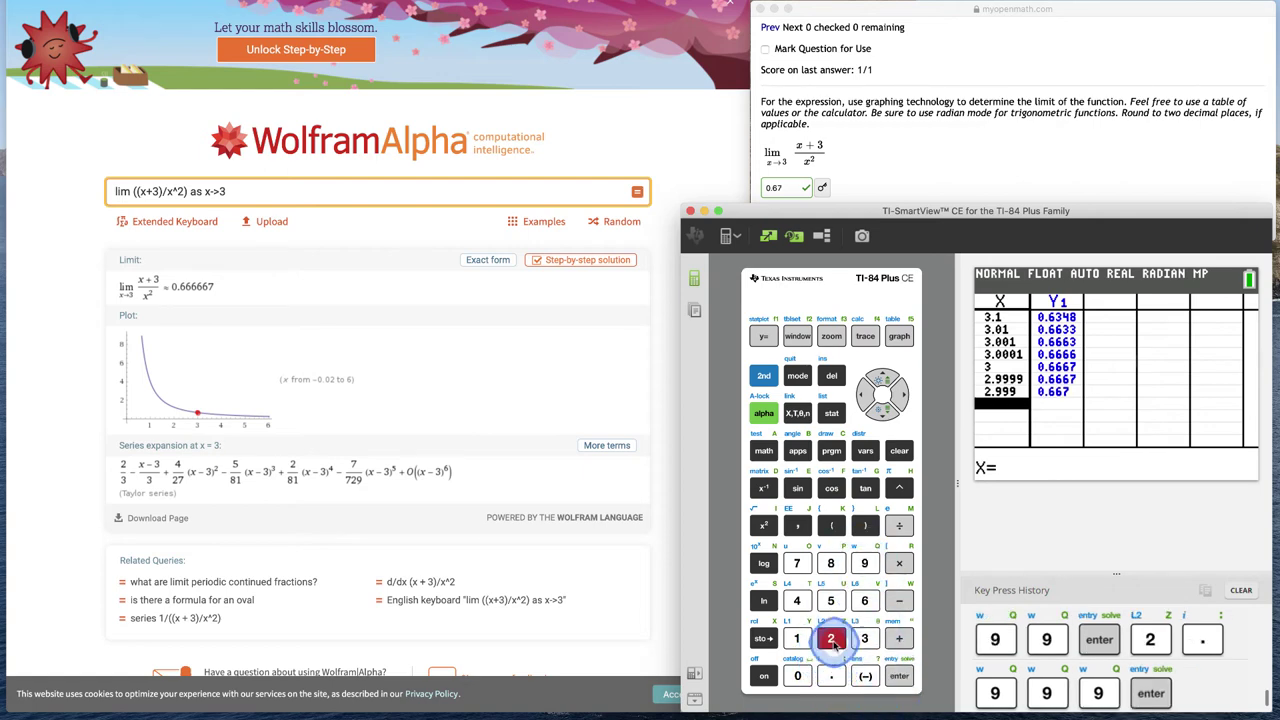
click(832, 676)
click(864, 563)
click(864, 563)
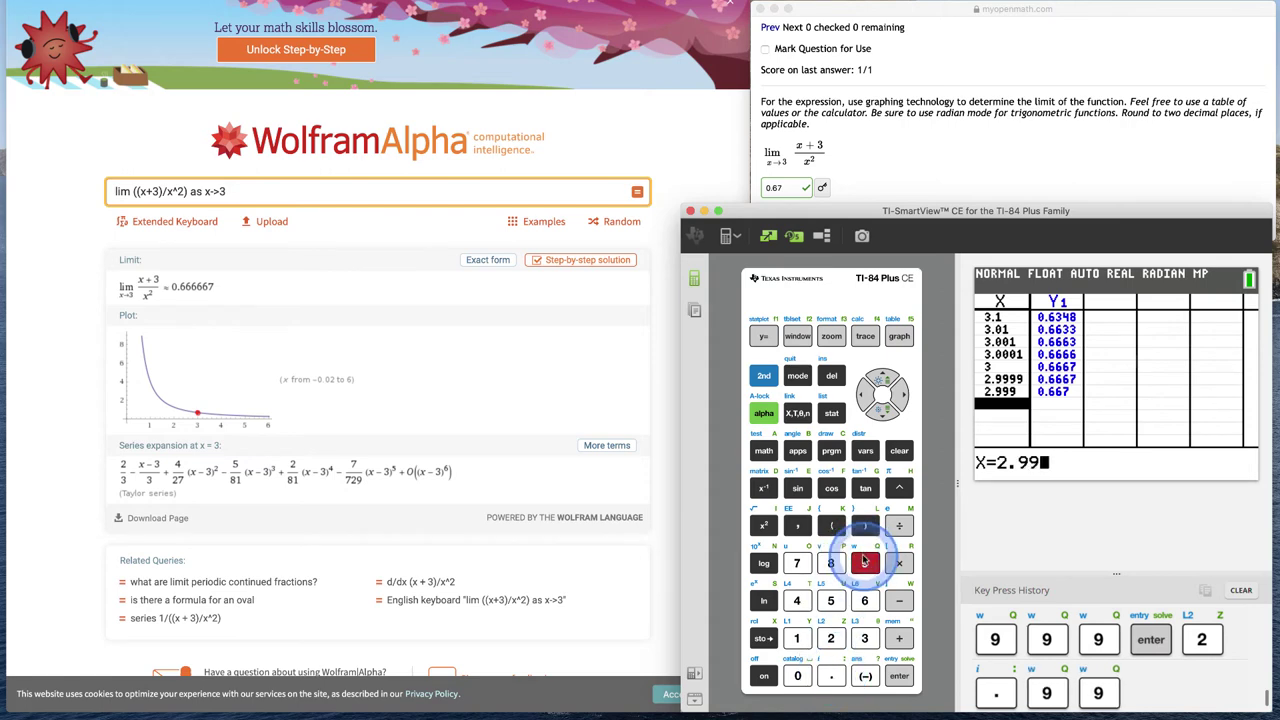
click(899, 676)
click(829, 642)
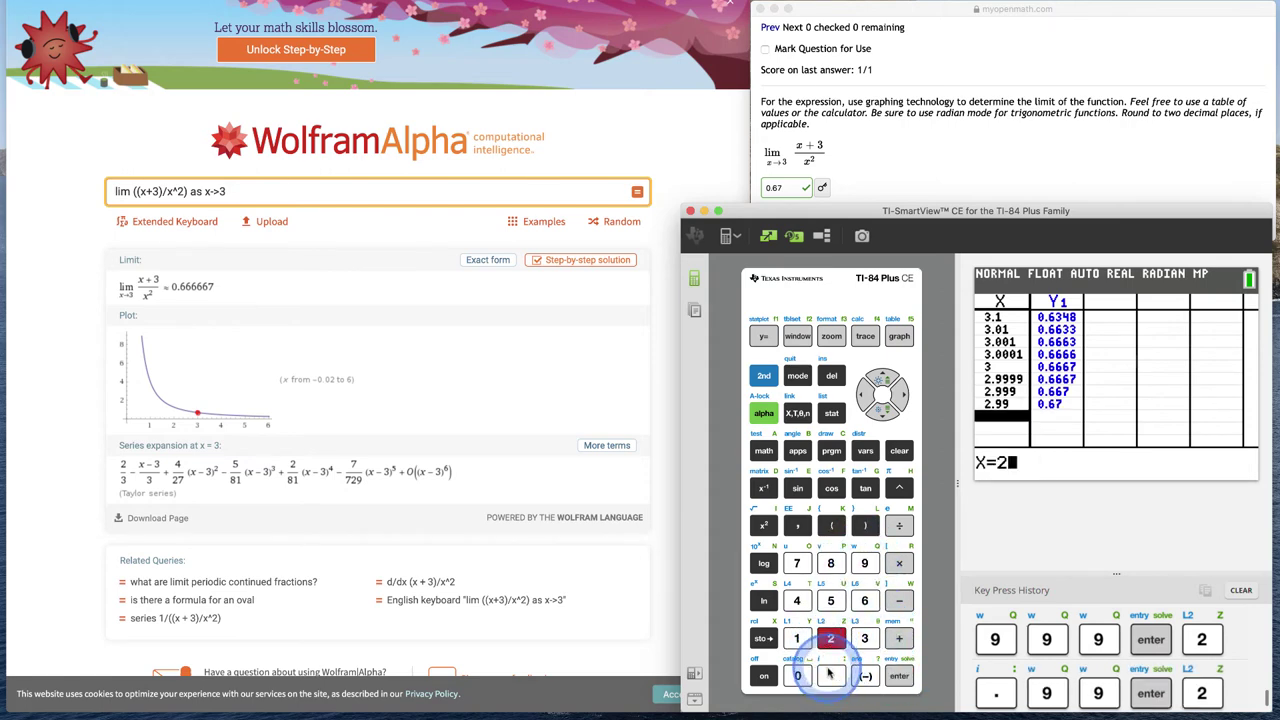
click(831, 674)
click(864, 564)
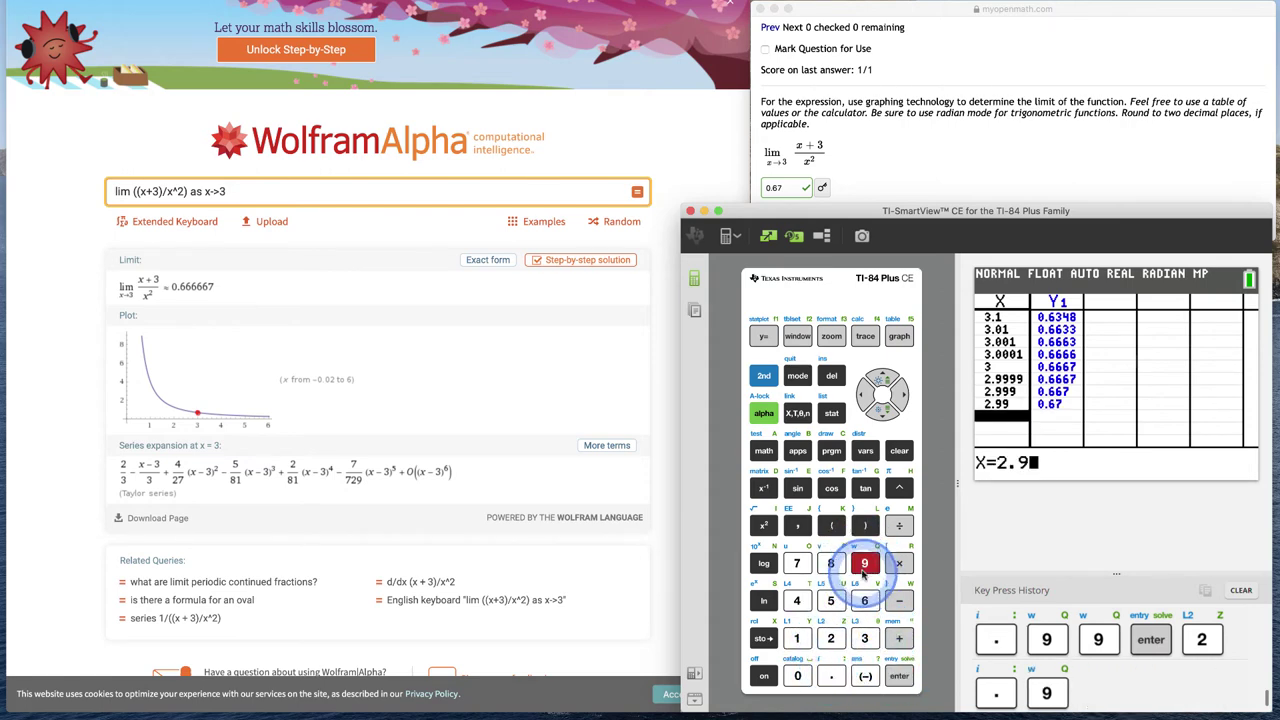
click(899, 676)
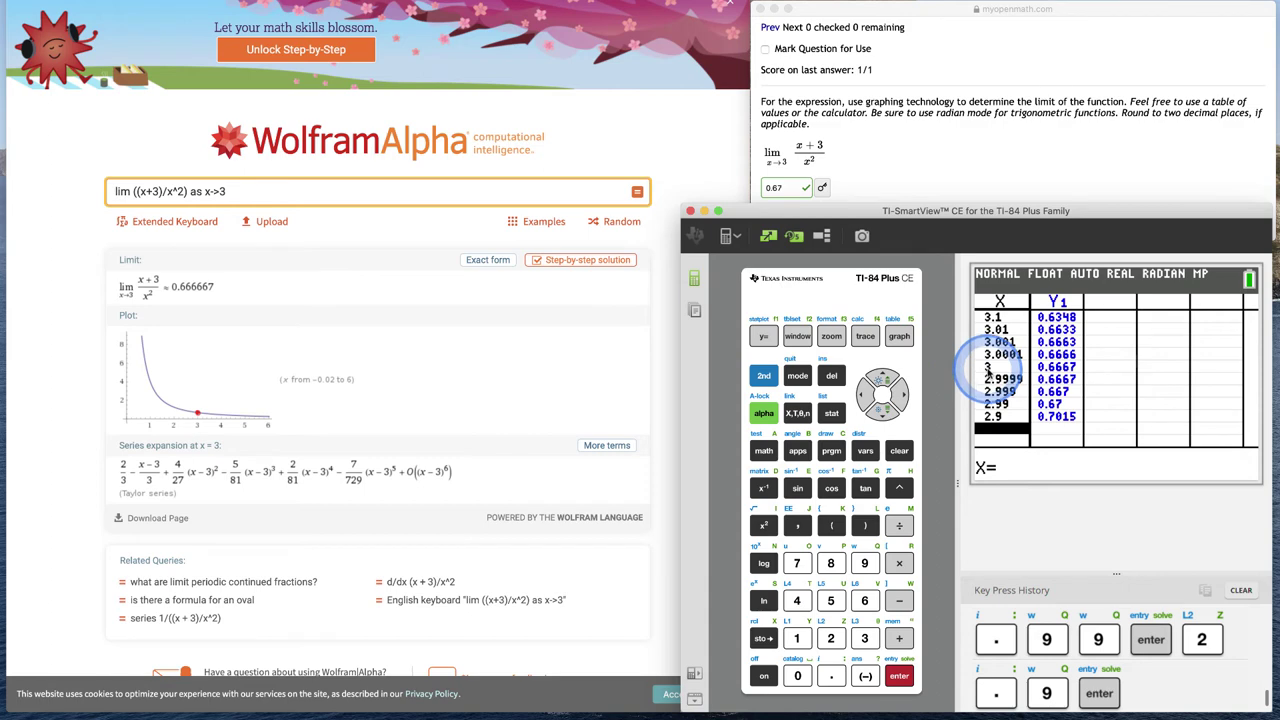
Move to the x = 3 row and read the full Y1 value, 0.66666333334815
click(883, 379)
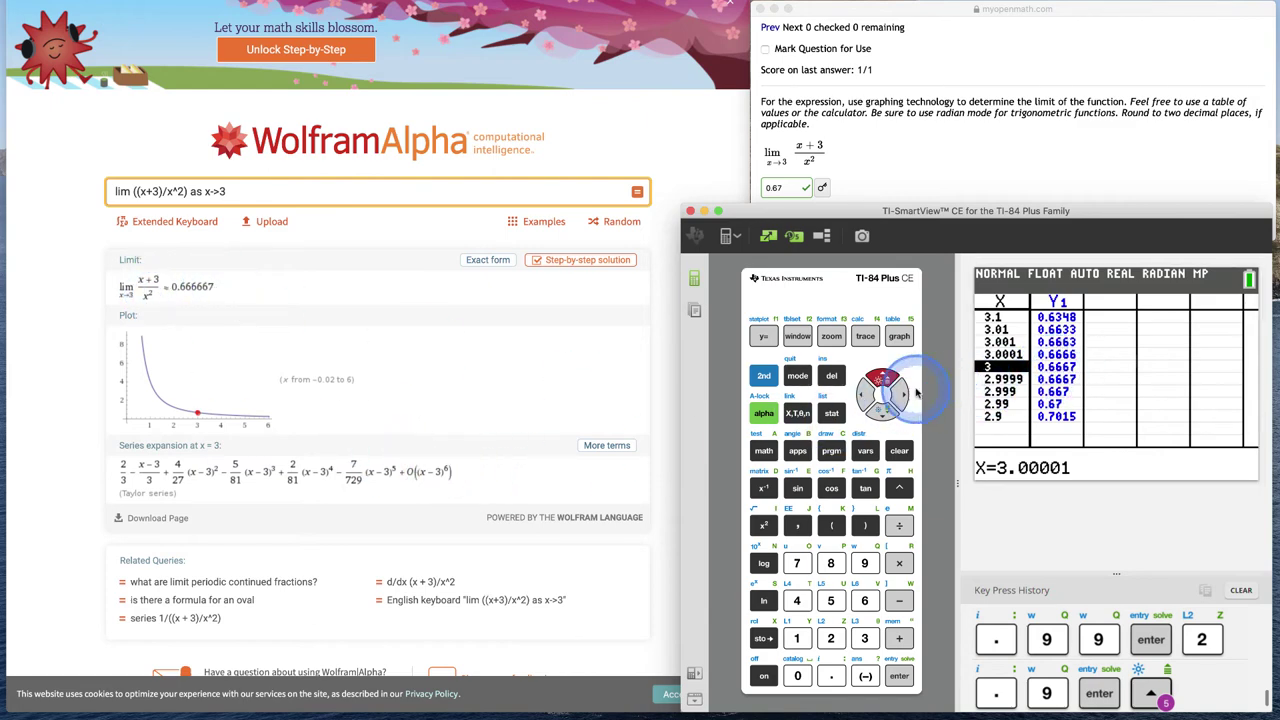
click(903, 396)
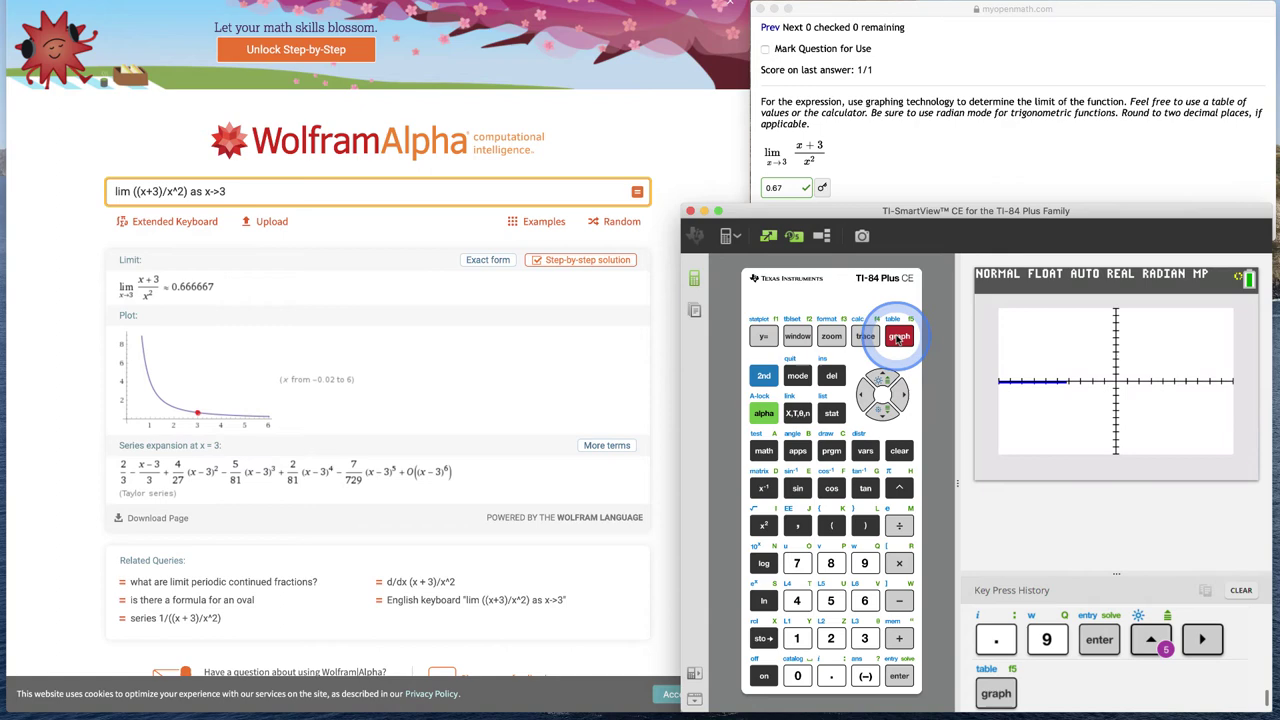
Confirm Y1 = (X+3)/X², draw its graph, and move the free cursor to X=0.2272727
click(763, 336)
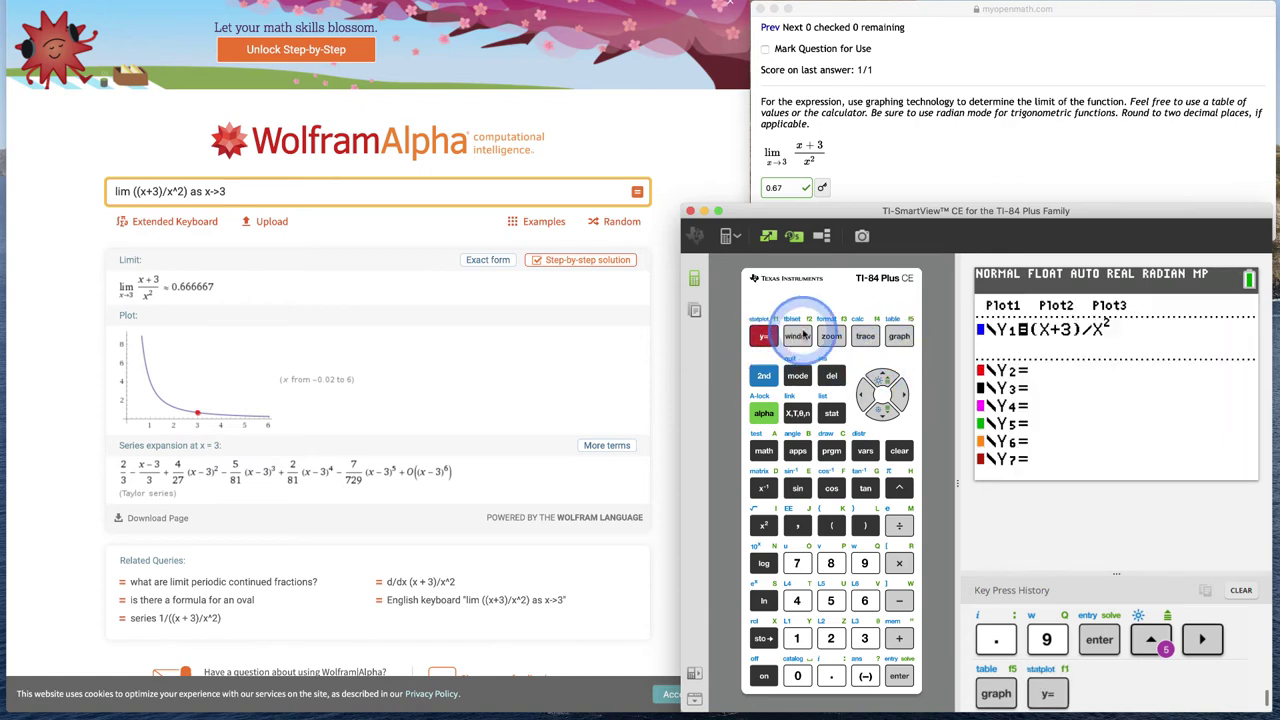
click(899, 336)
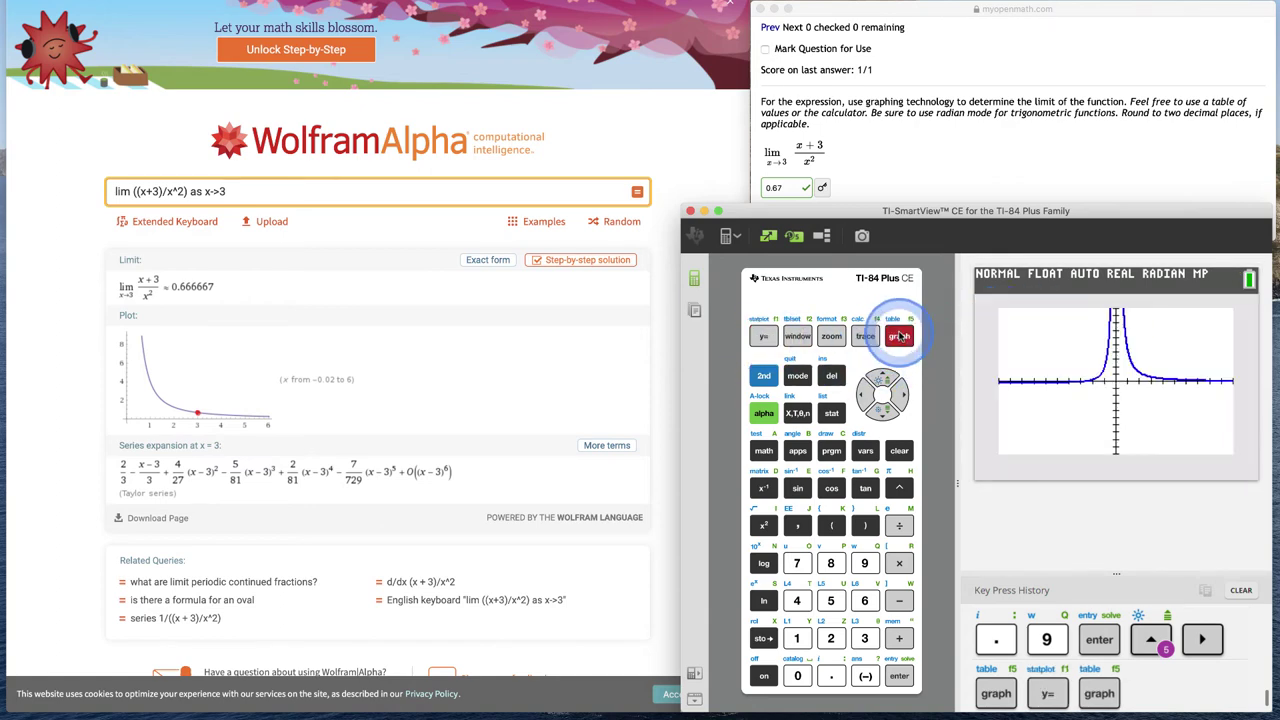
click(900, 395)
click(900, 395)
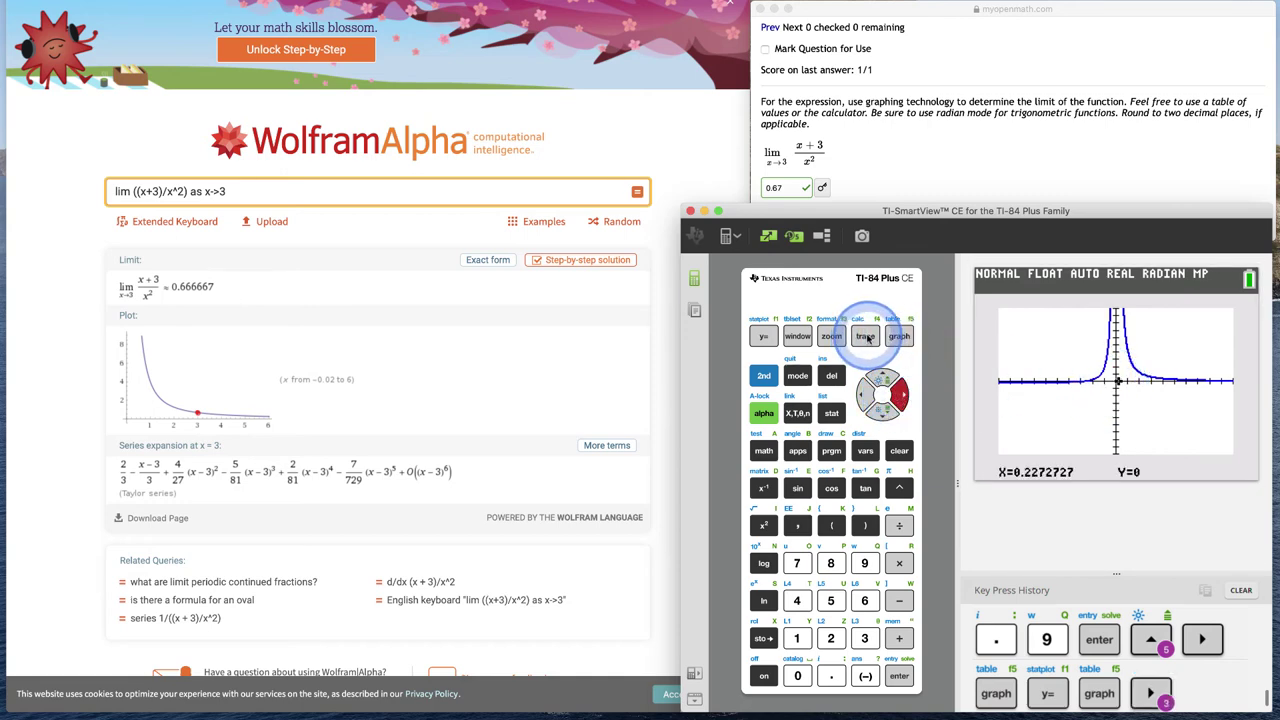
Trace Y1 rightward toward x = 3, settling at X=3.030303 where Y=0.6567
click(866, 338)
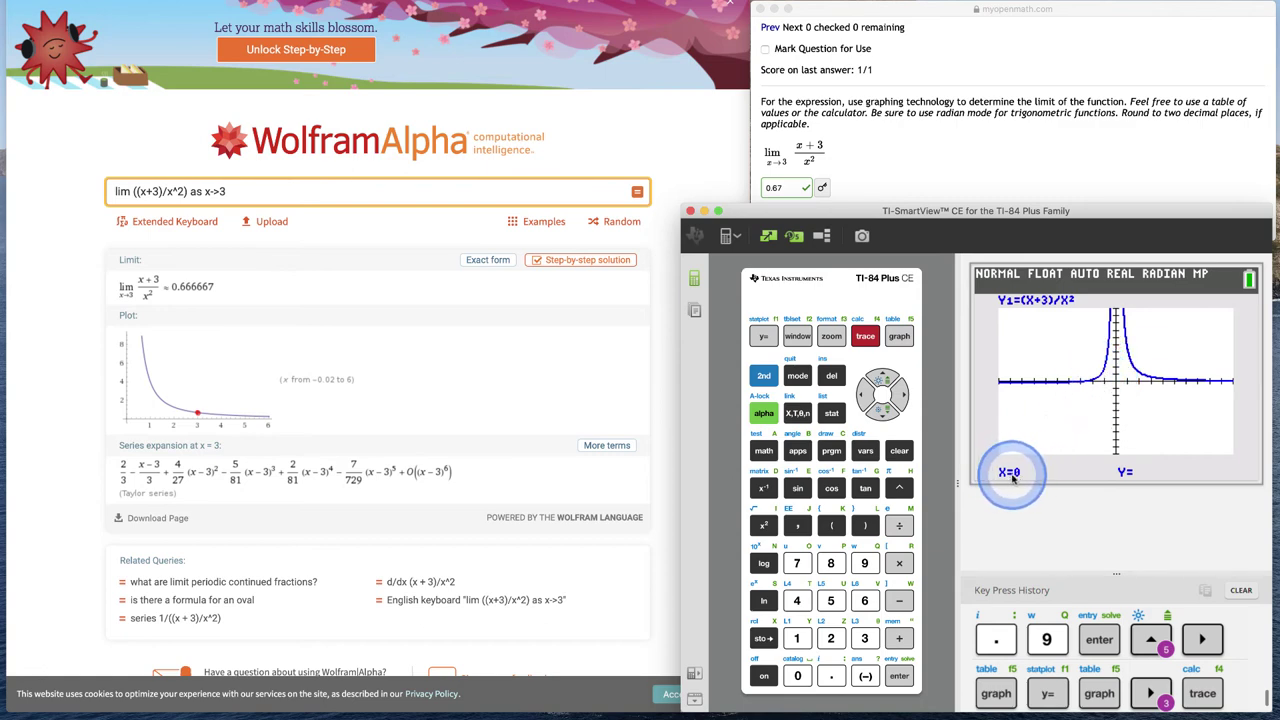
click(903, 397)
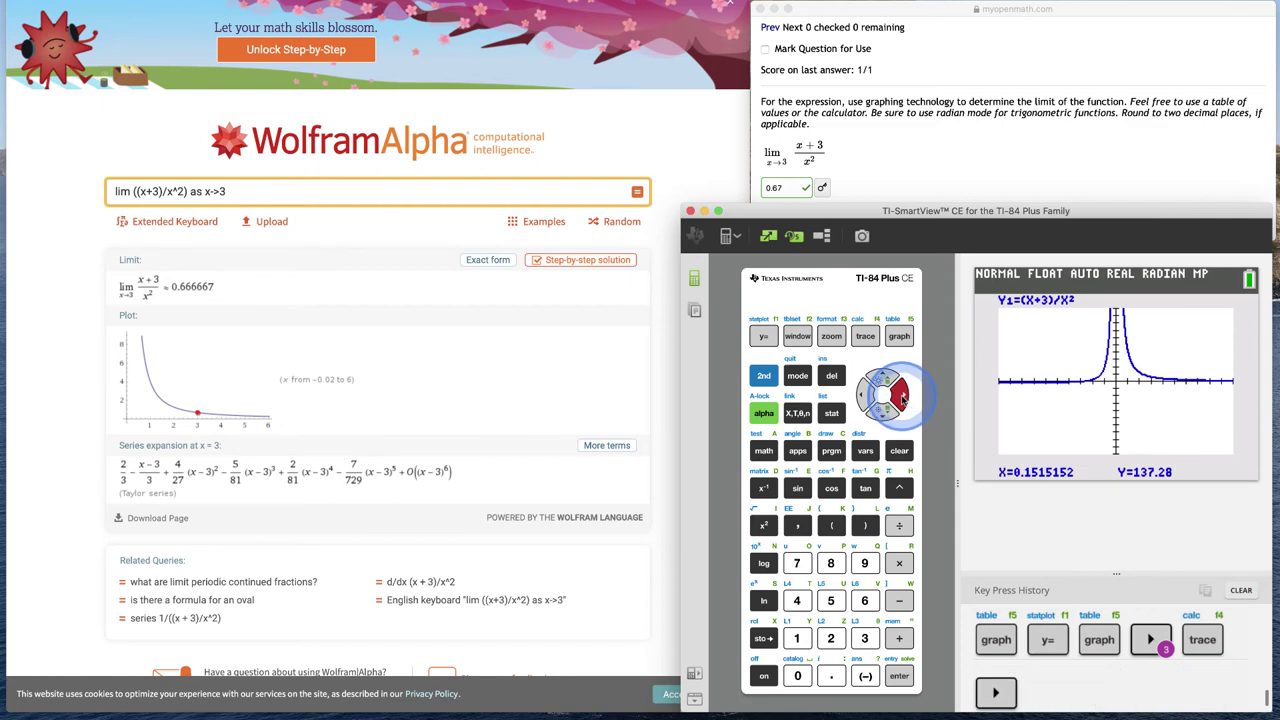
click(903, 397)
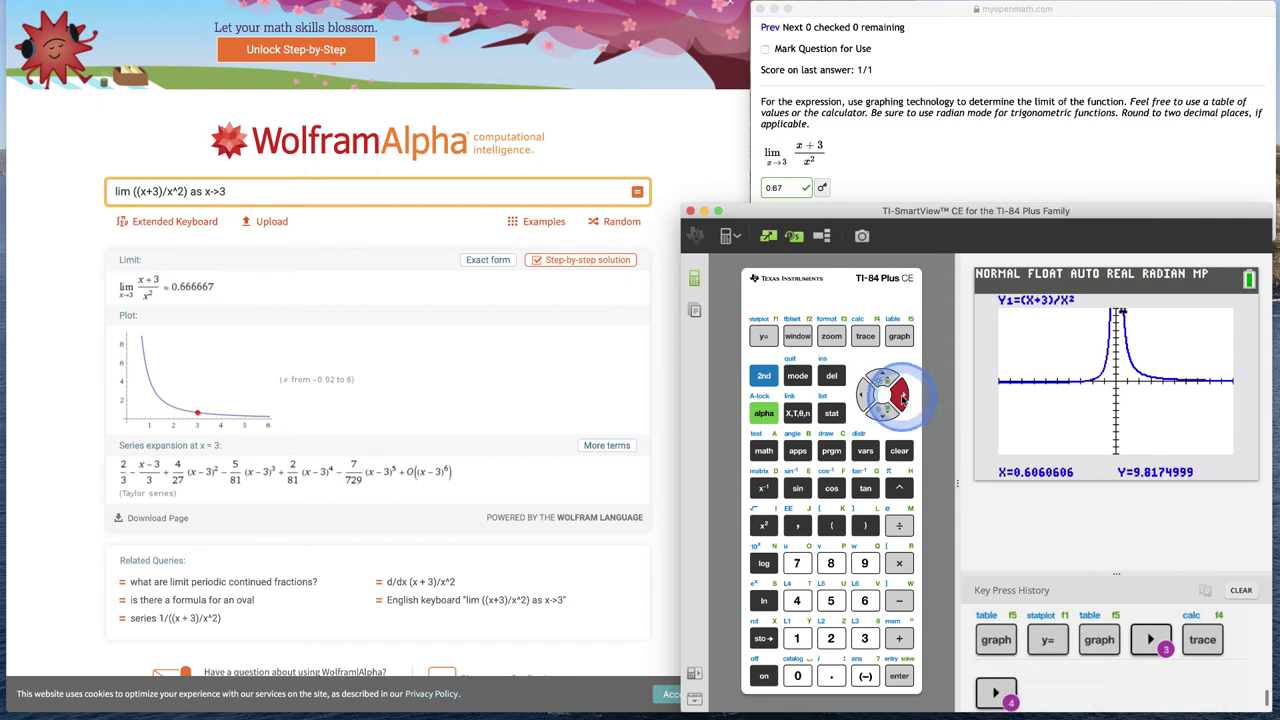
click(1030, 462)
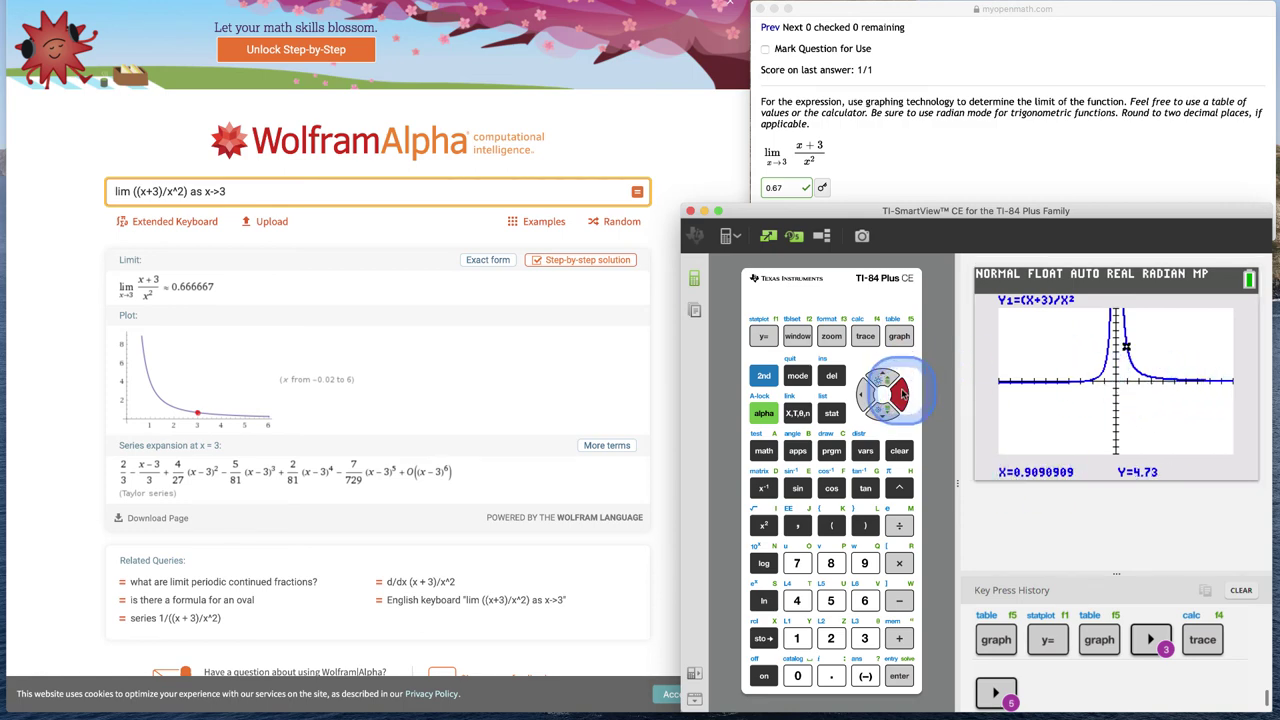
click(902, 393)
click(902, 393)
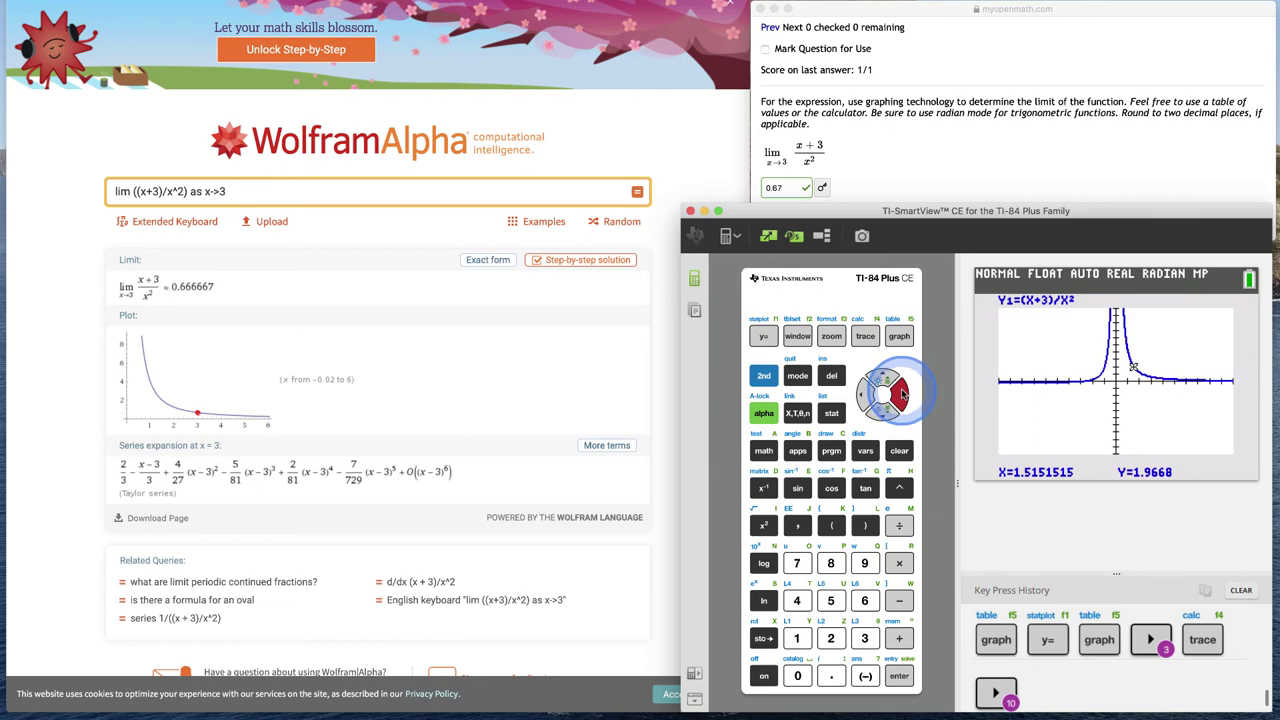
click(902, 393)
click(902, 393)
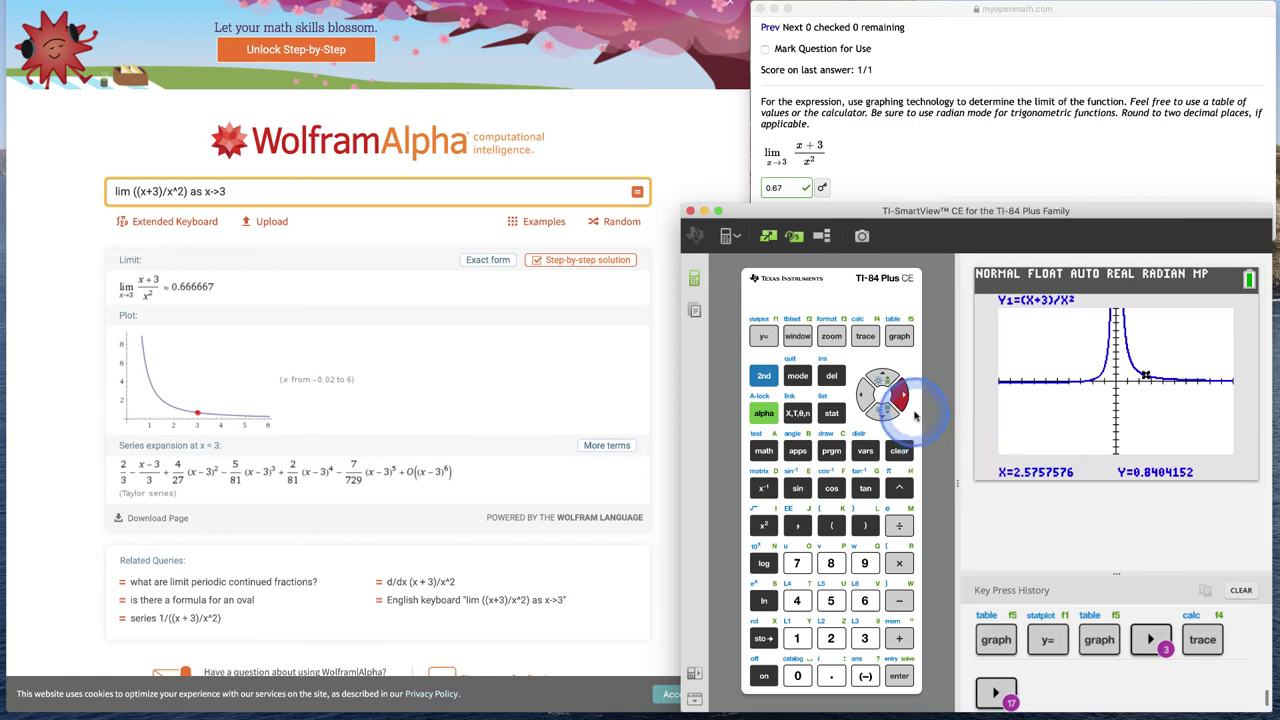
click(903, 397)
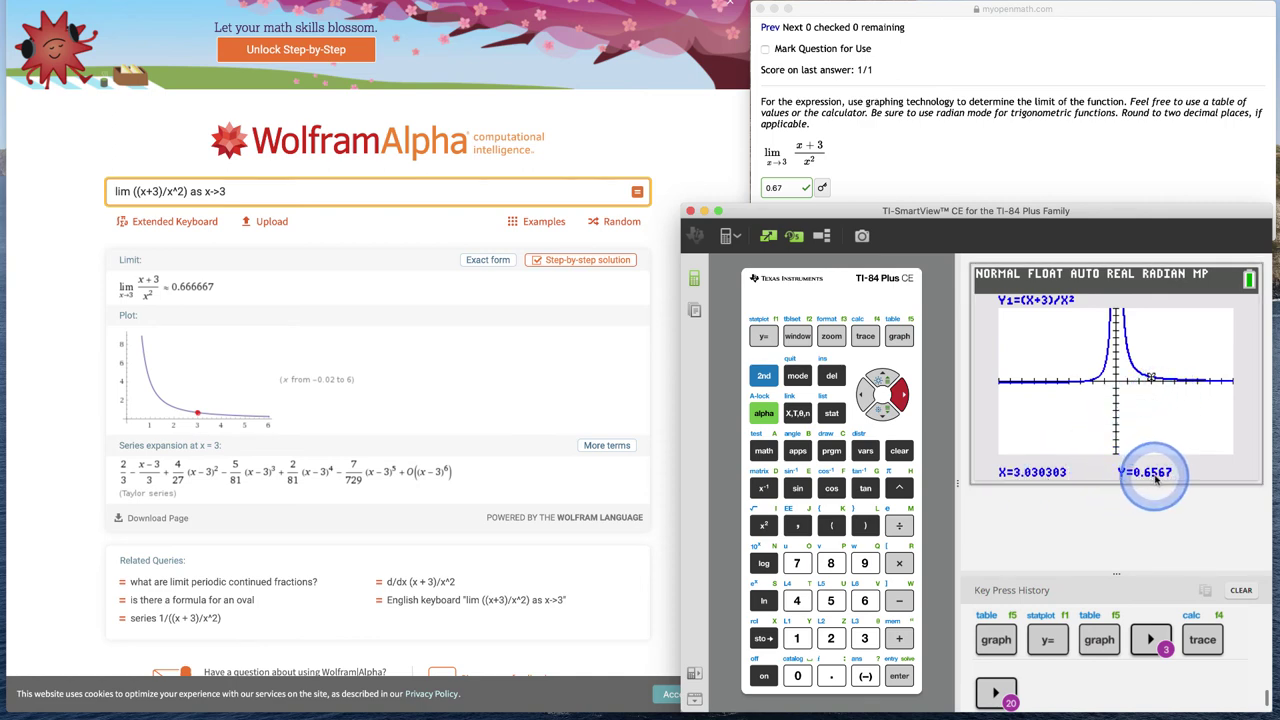
click(866, 396)
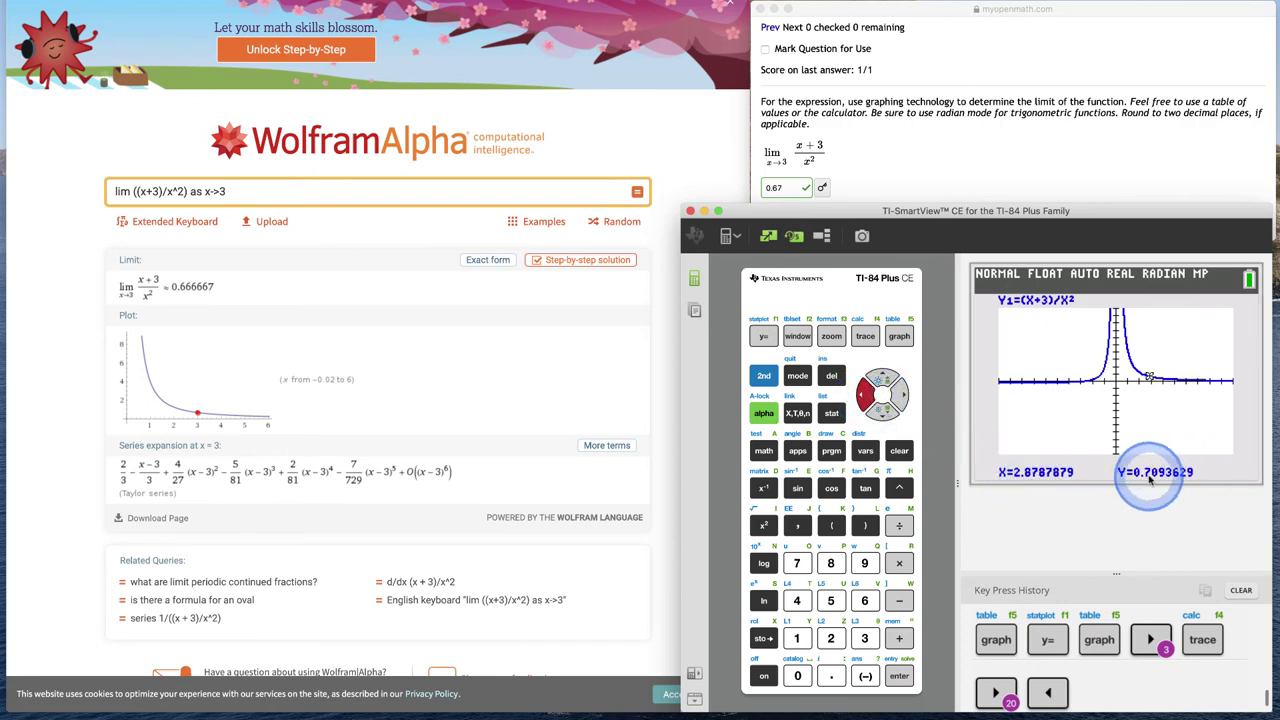
click(905, 393)
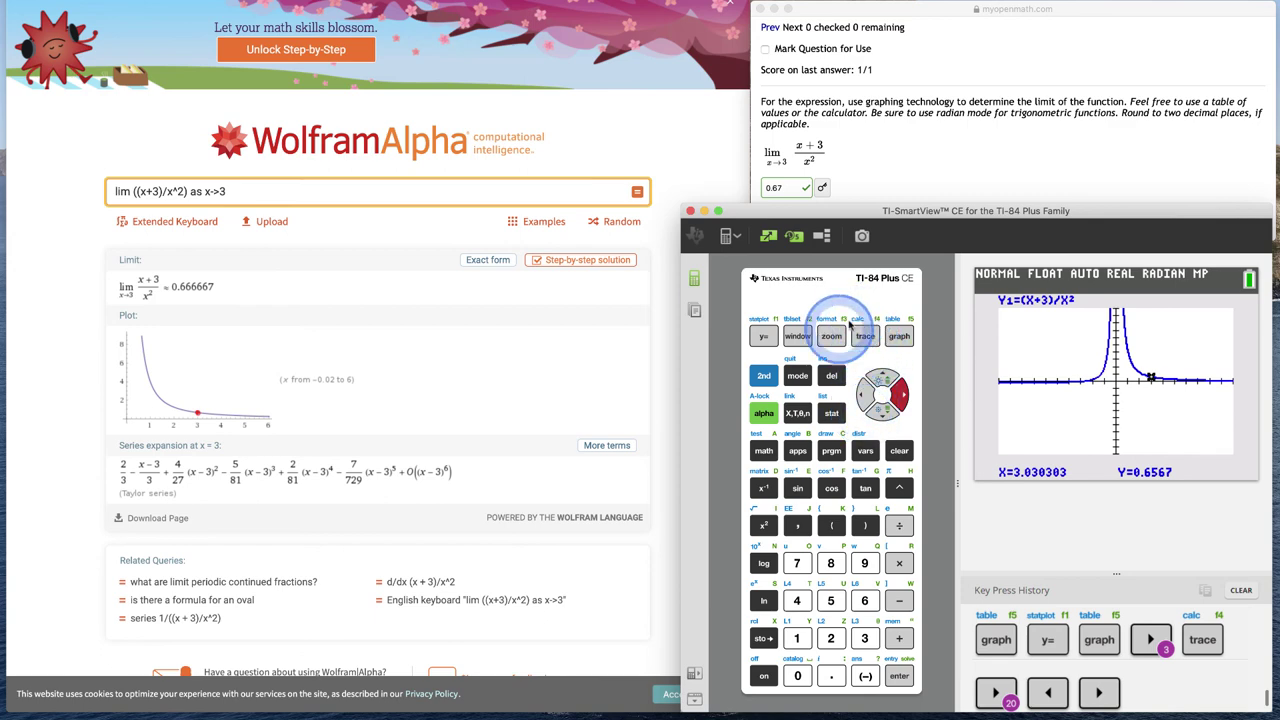
Use CALC 1:value to evaluate Y1 at x = 3, giving Y=0.6666667
click(763, 385)
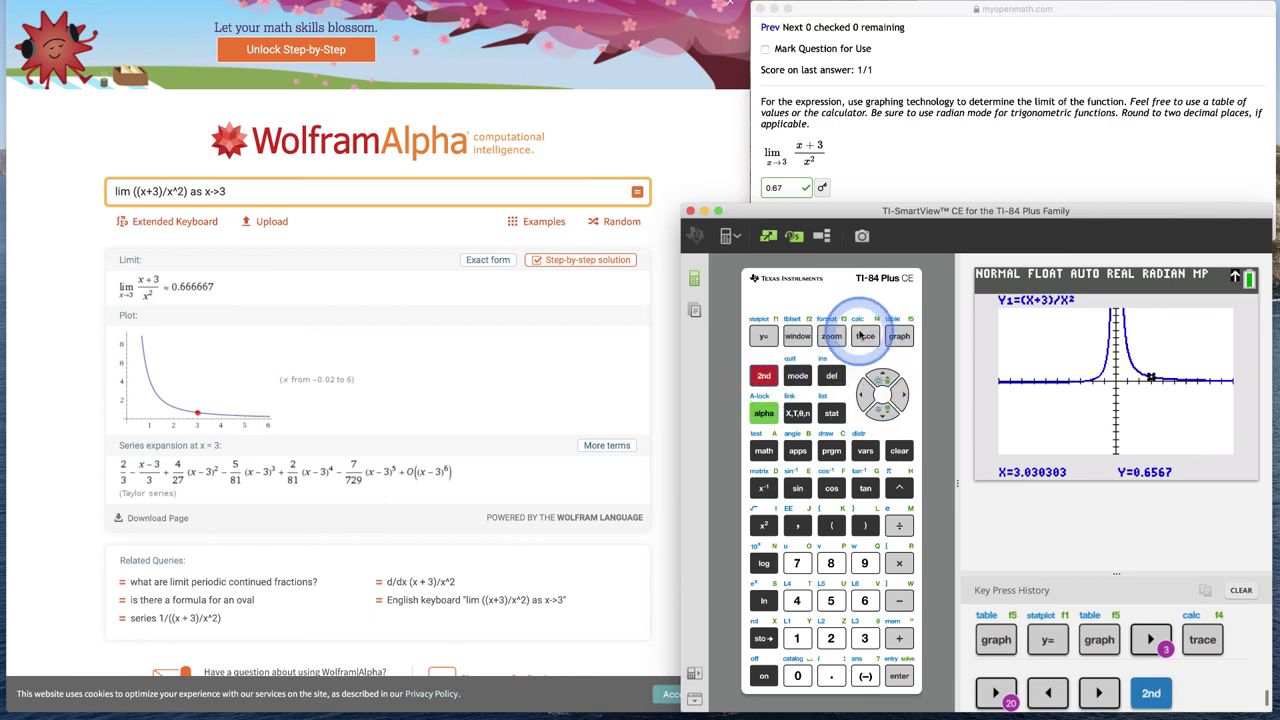
click(862, 336)
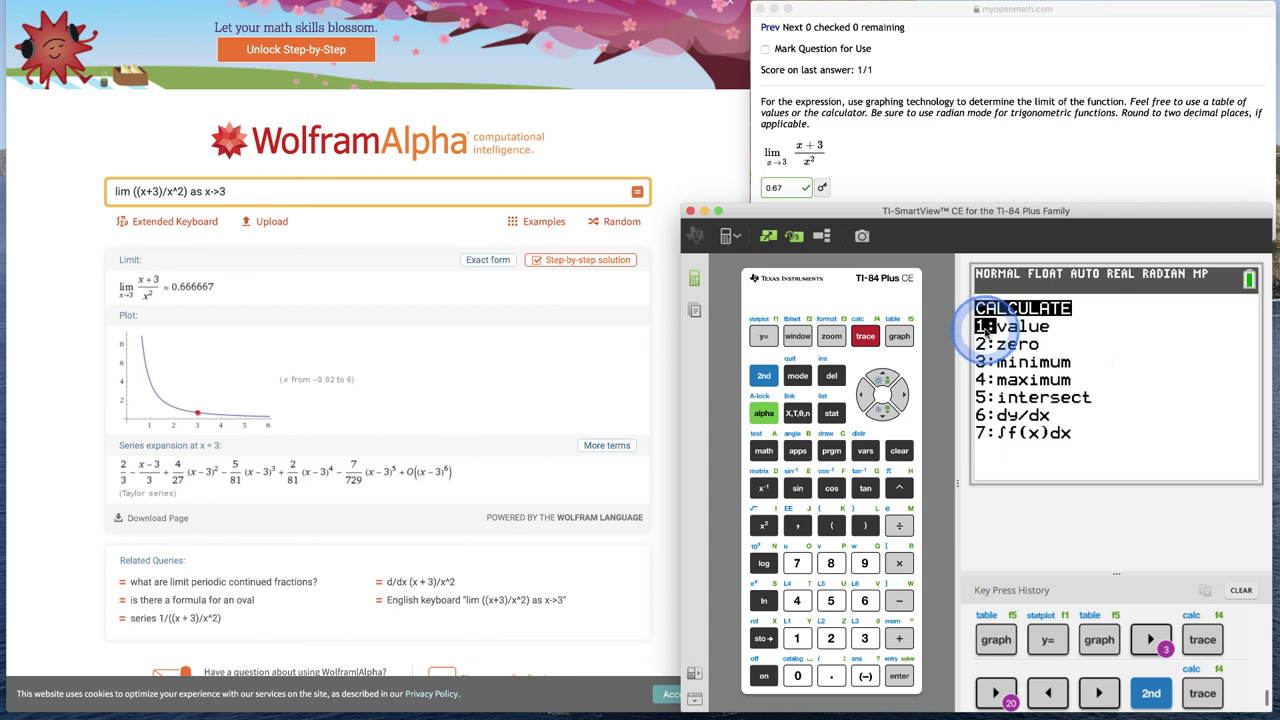
click(800, 639)
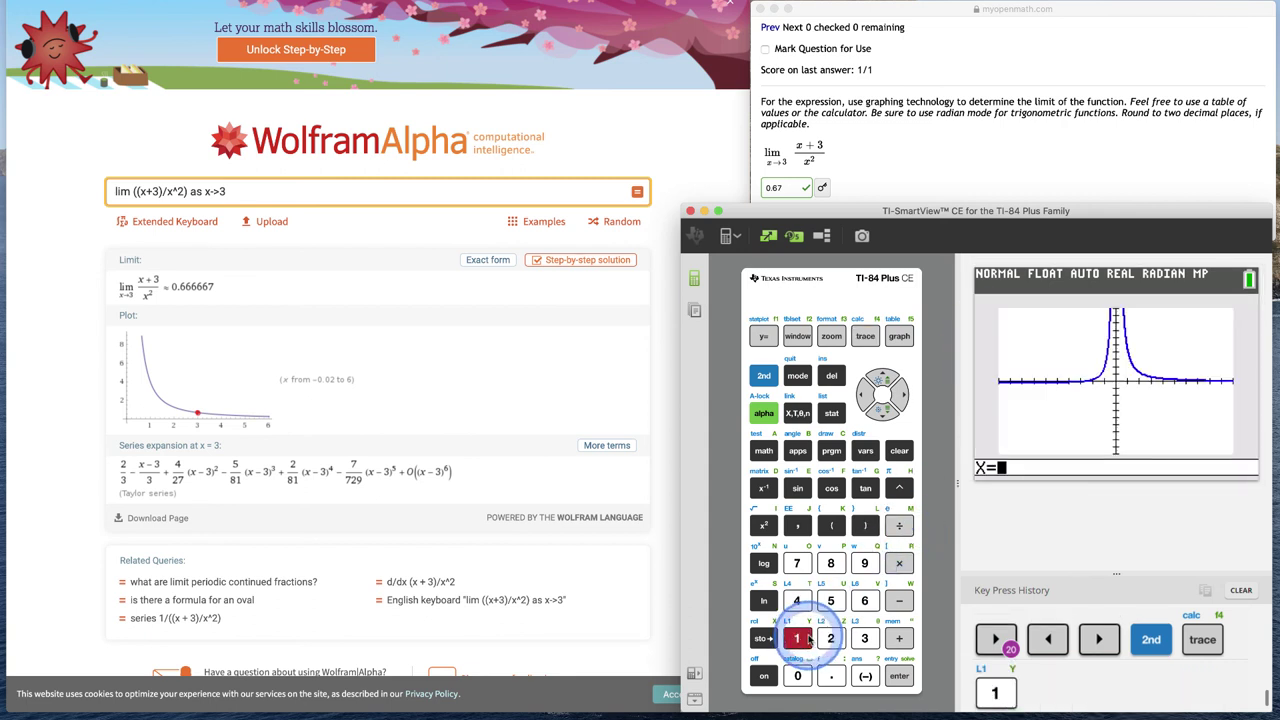
click(865, 638)
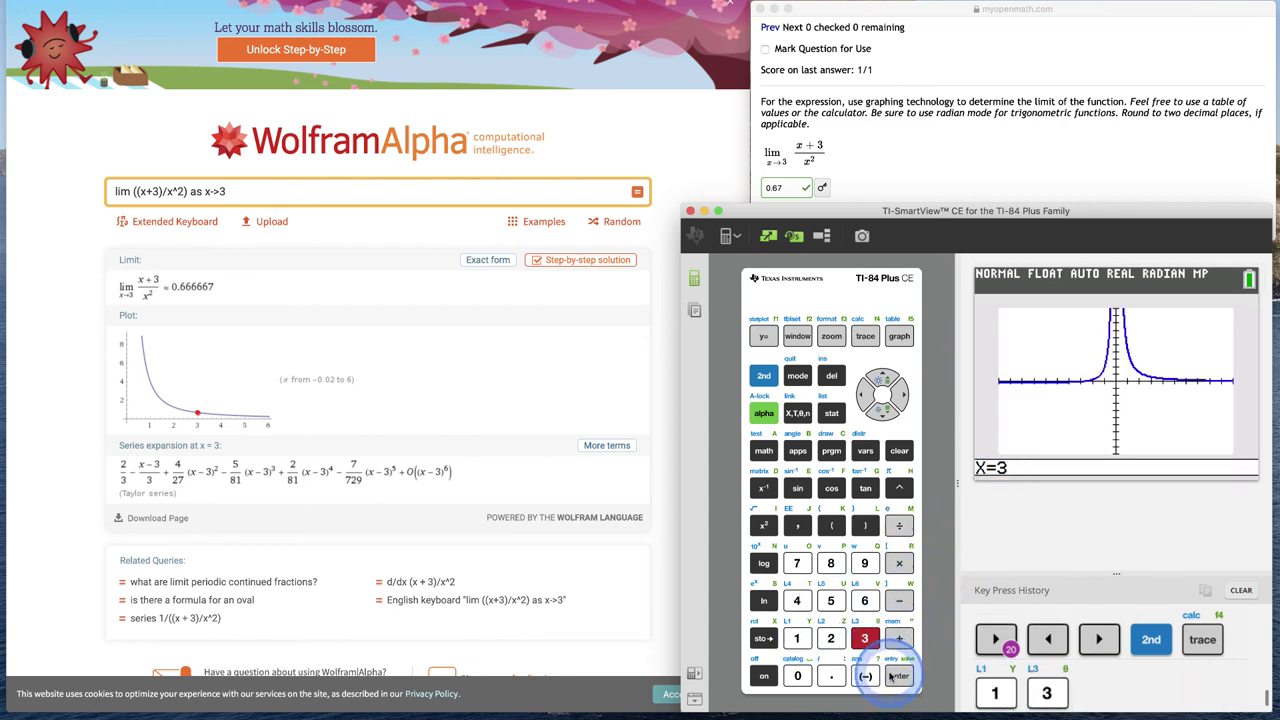
click(897, 676)
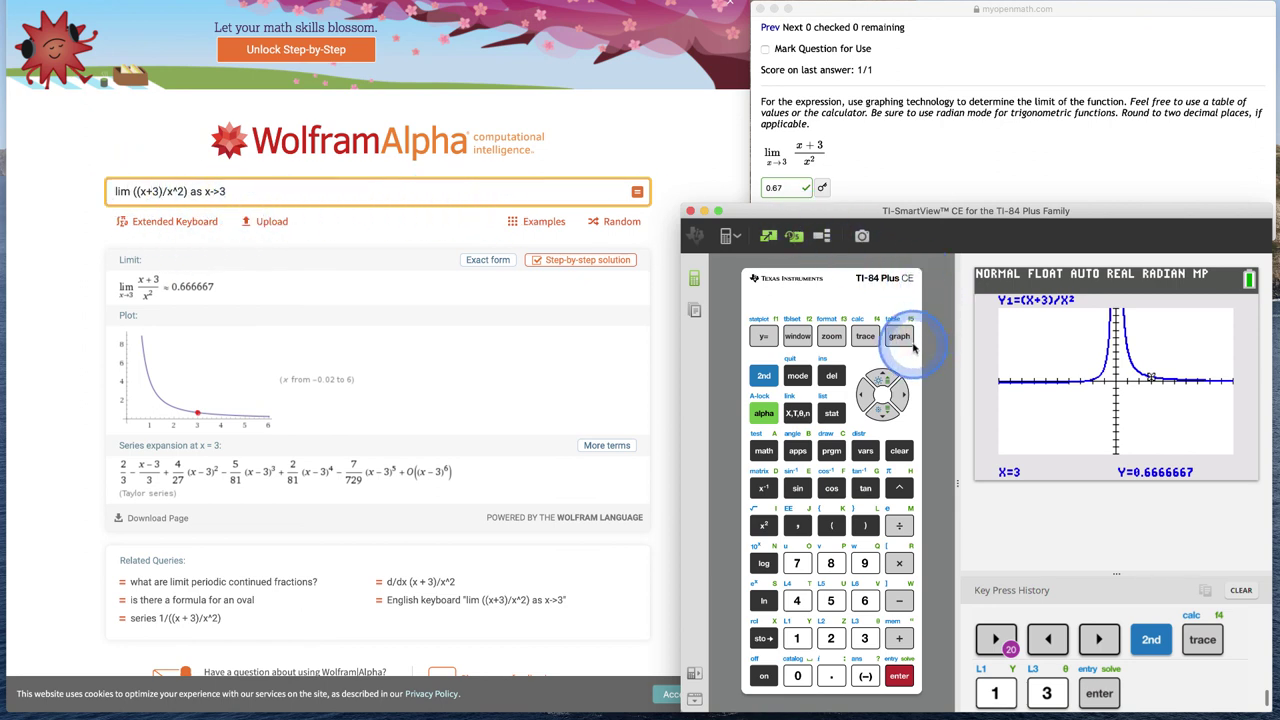
Glance at the table of values, then return to the graph of Y1
click(763, 375)
click(899, 337)
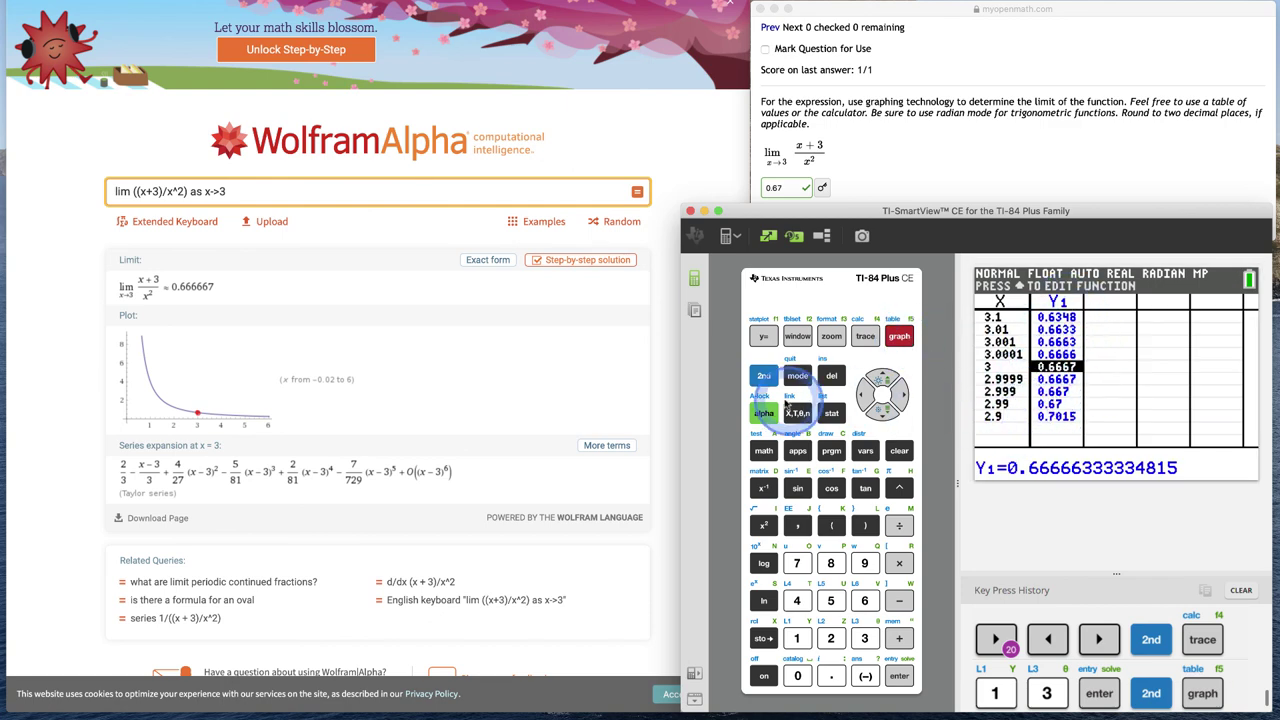
click(899, 337)
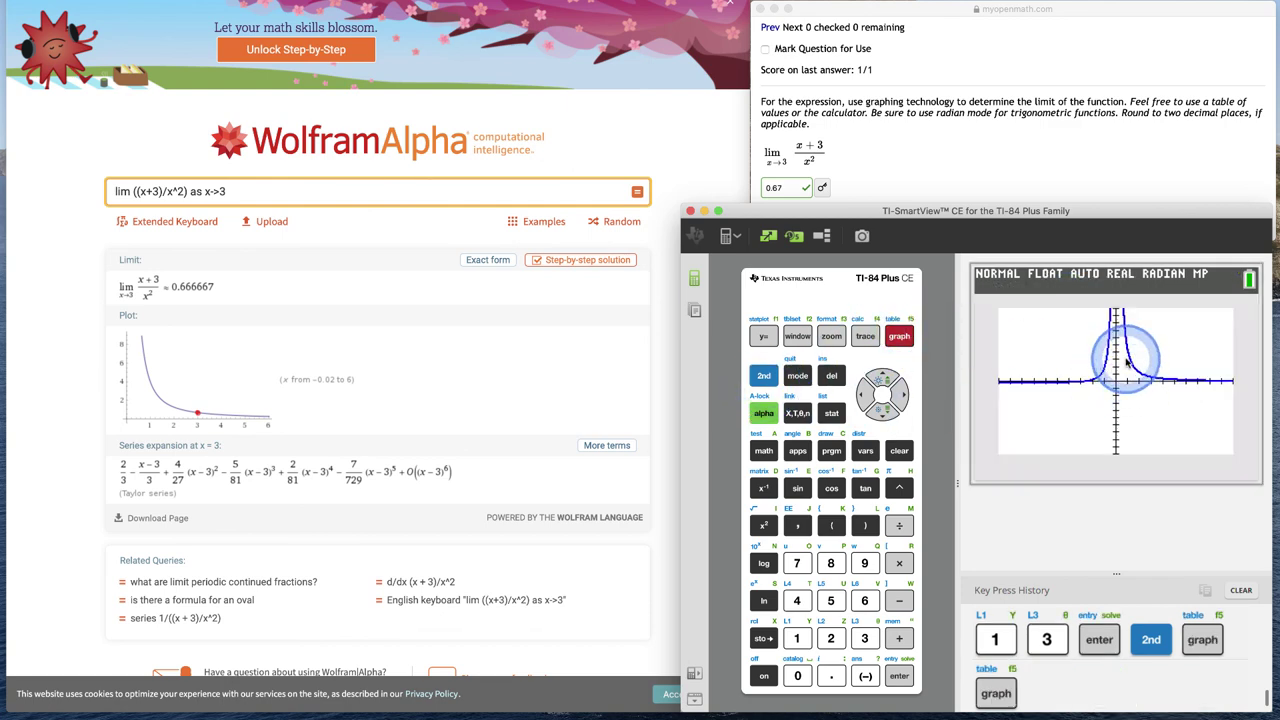
Re-evaluate Y1 at x = 3 with CALC 1:value, reading Y=0.6666667
click(772, 376)
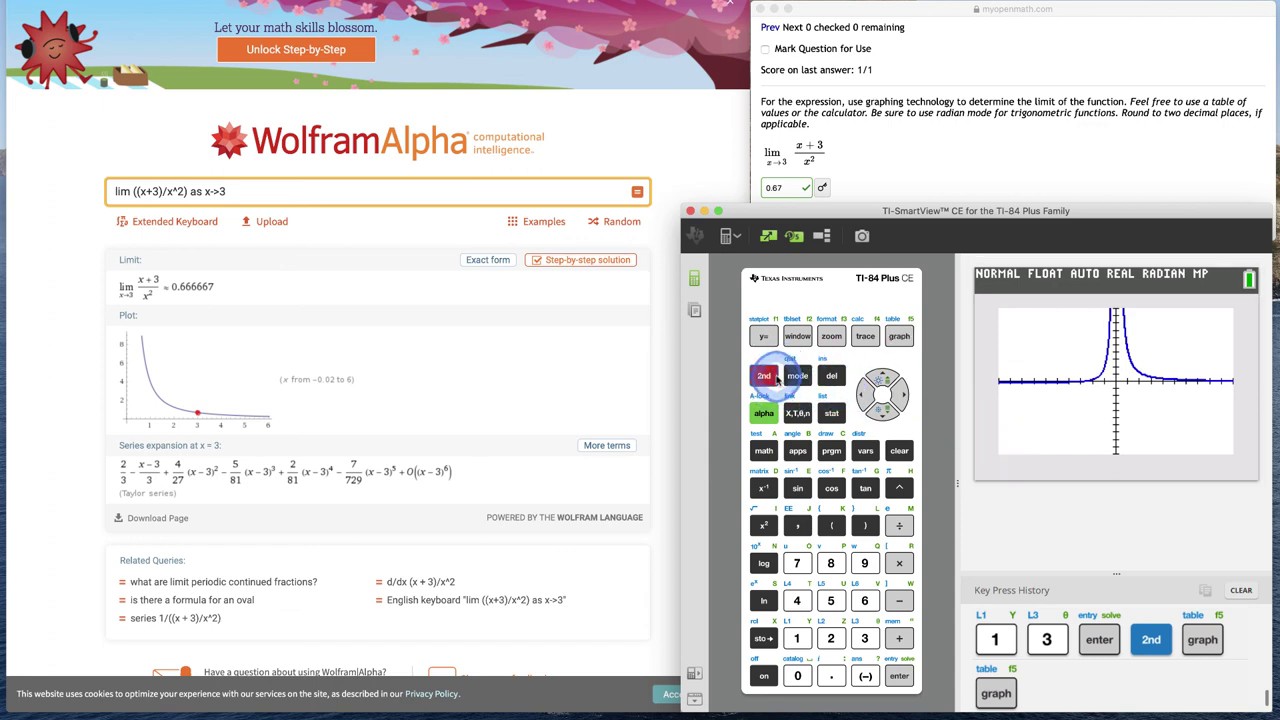
click(865, 336)
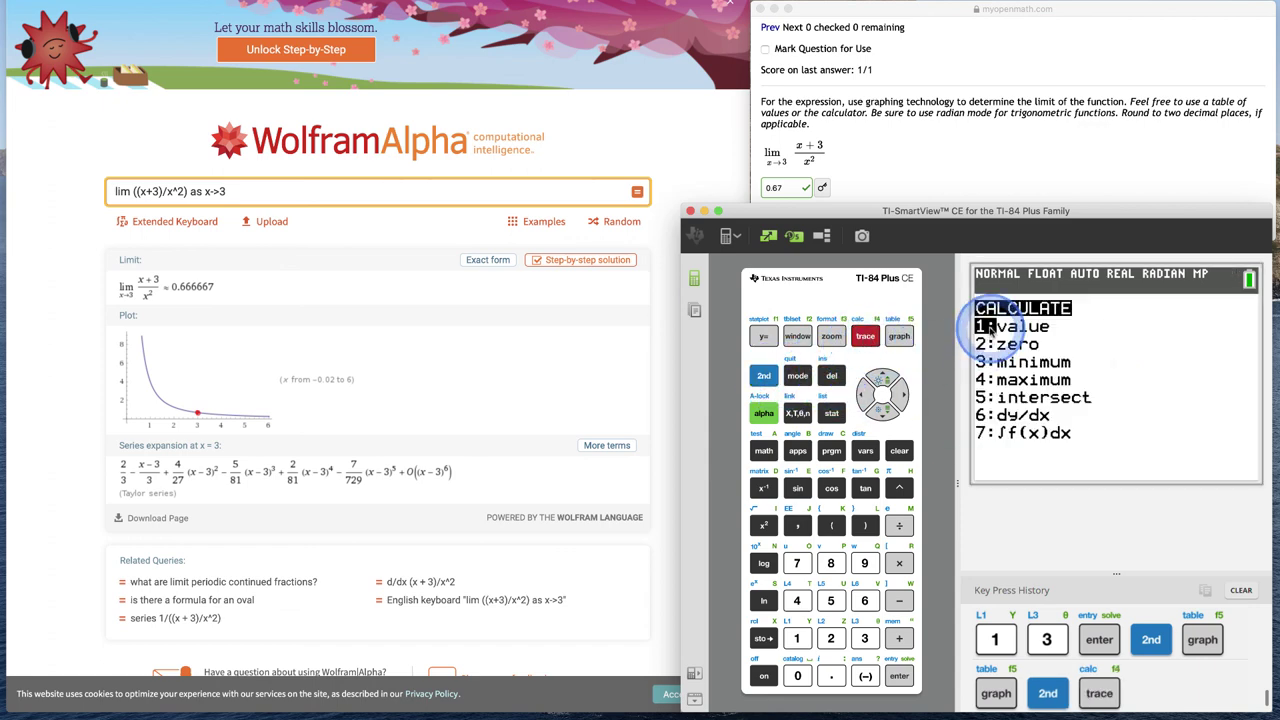
click(797, 638)
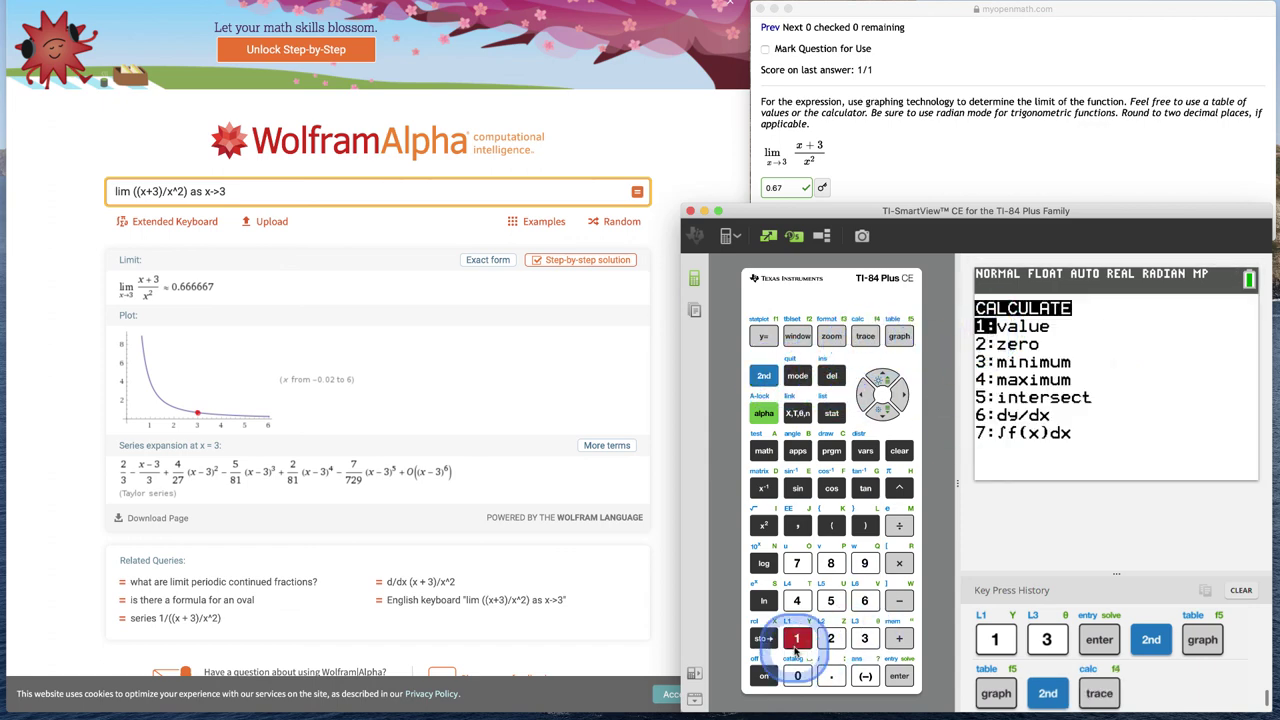
click(864, 642)
click(900, 678)
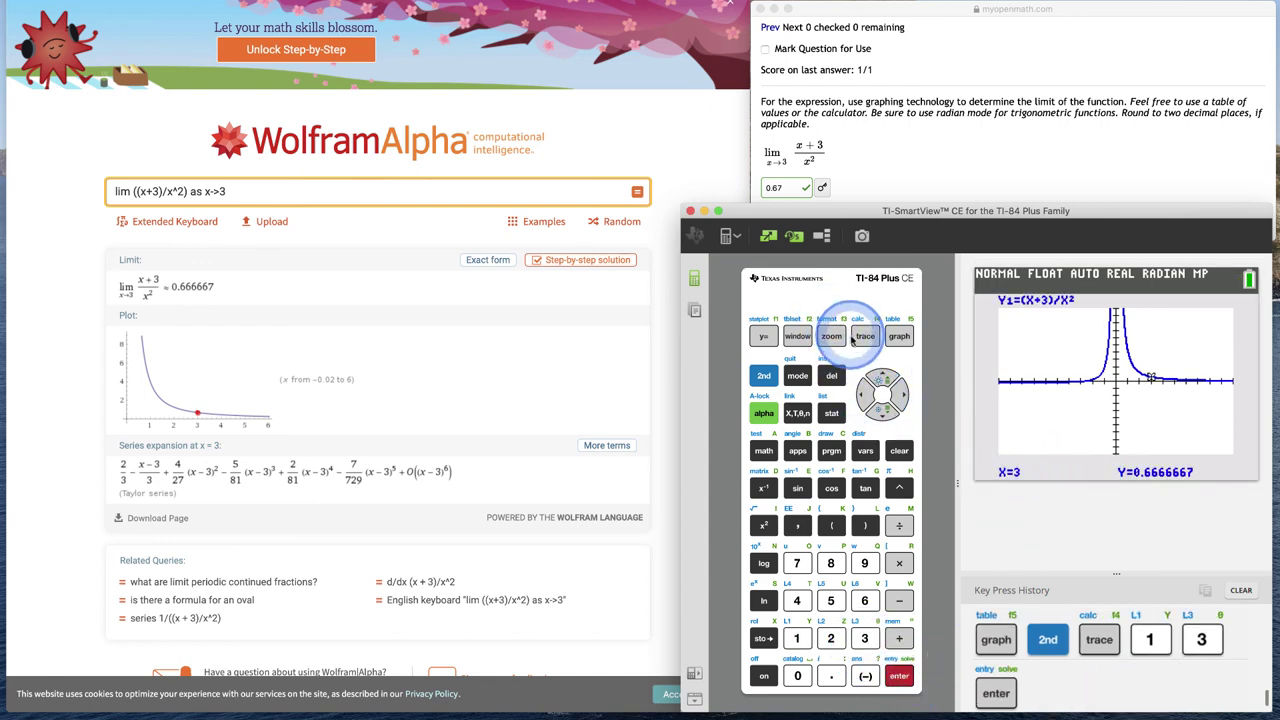
Trace just right of x = 3 to X=3.030303, Y=0.6567
click(865, 336)
click(900, 394)
click(863, 395)
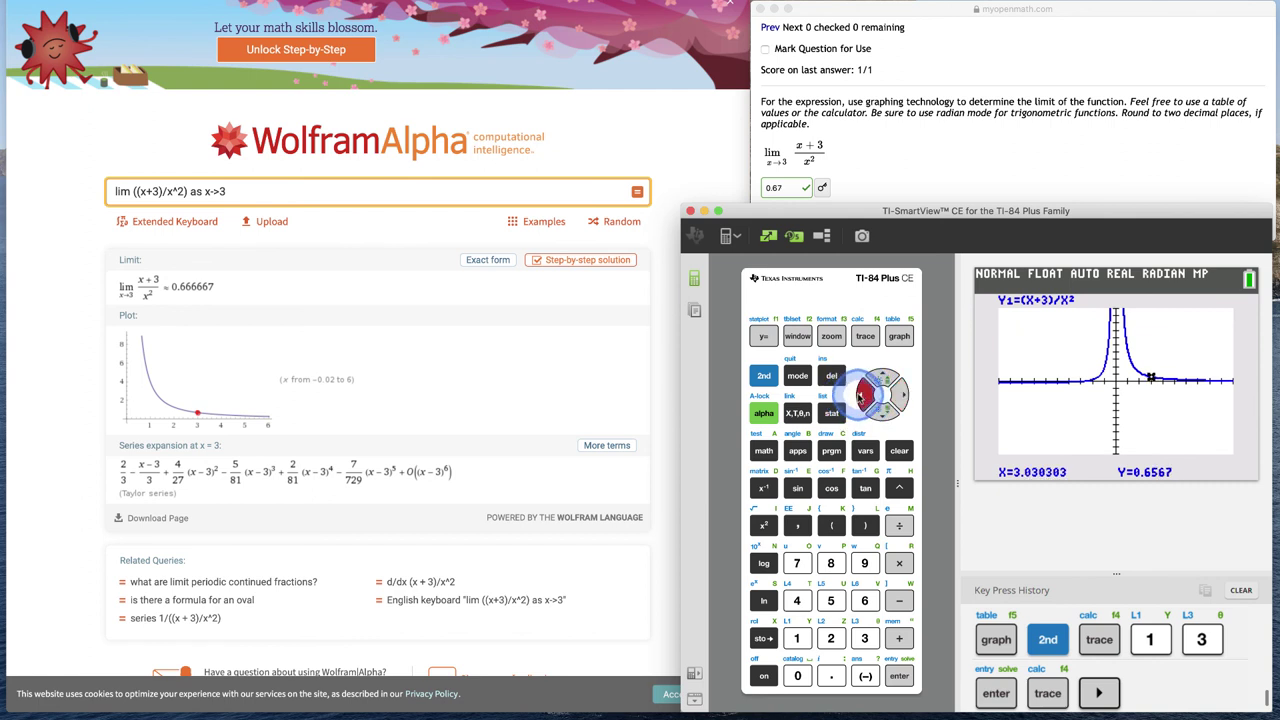